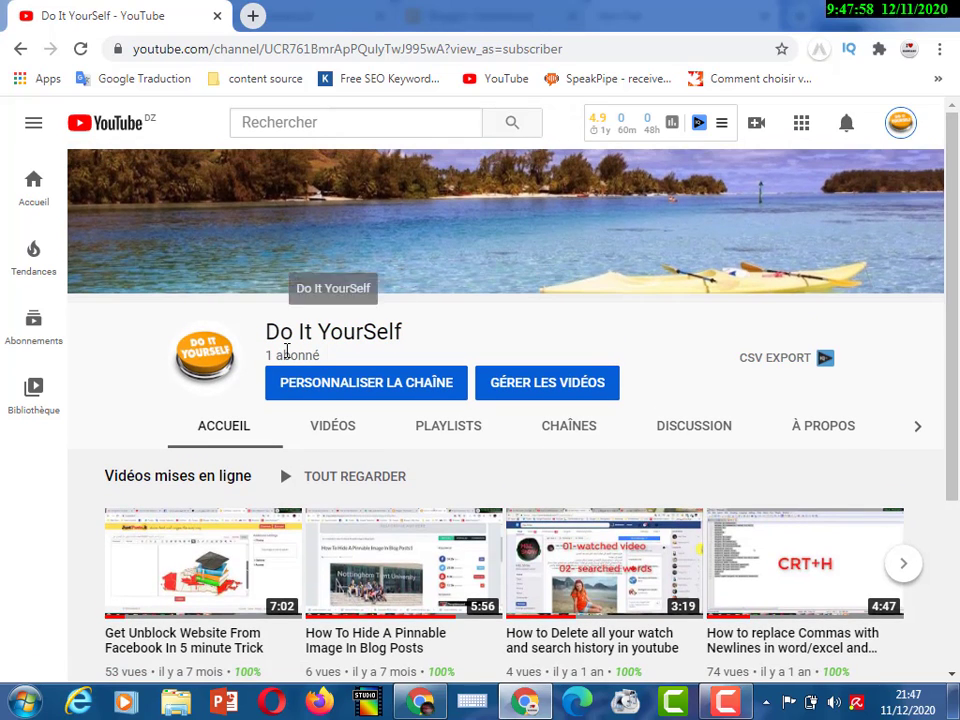
Look over the Do It YourSelf channel page, including its subscriber count and uploaded videos.
double_click(283, 356)
triple_click(283, 356)
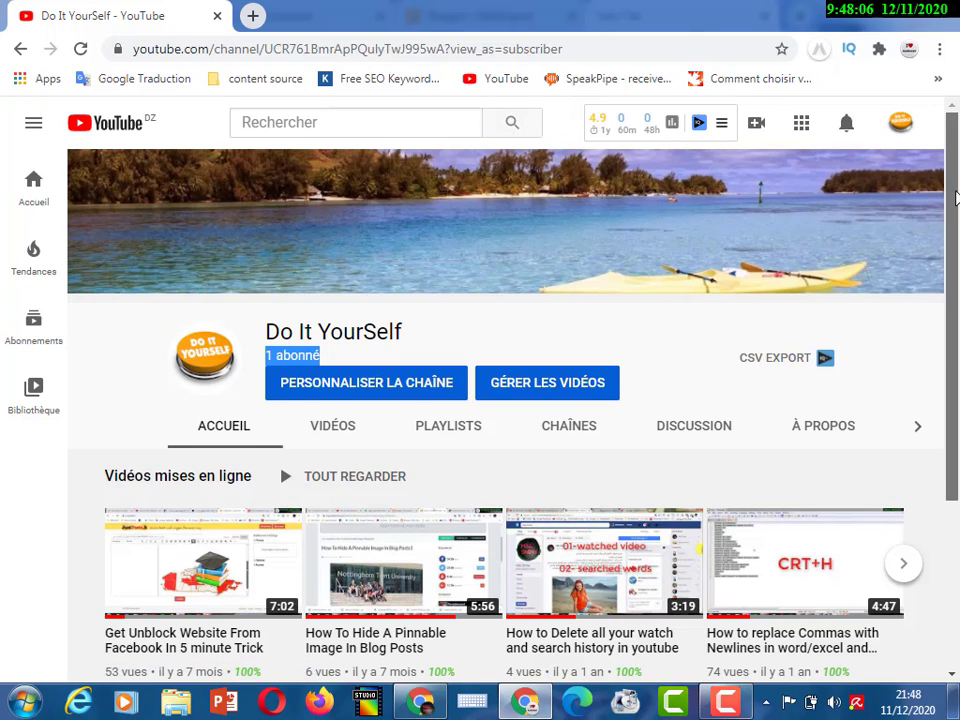
drag(955, 198, 940, 318)
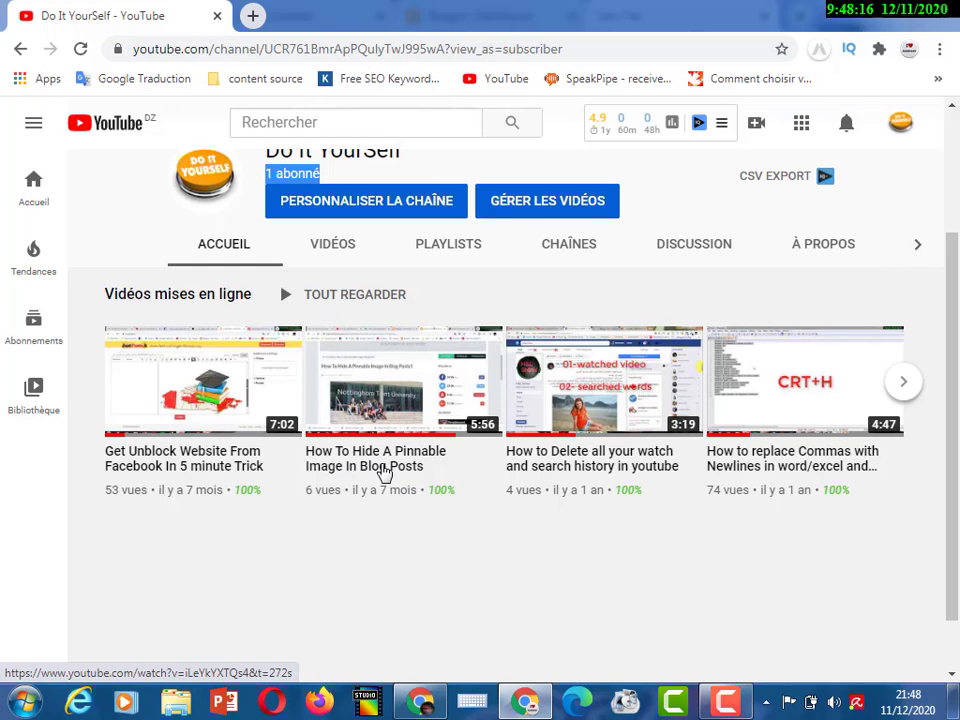
mouse_move(630, 508)
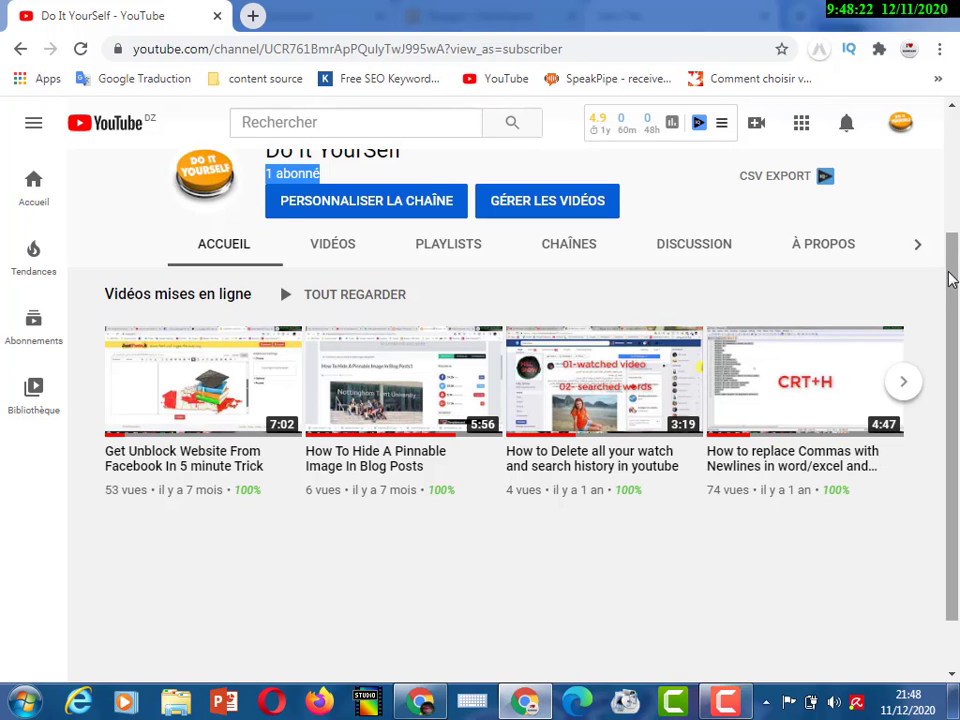
drag(949, 274, 957, 145)
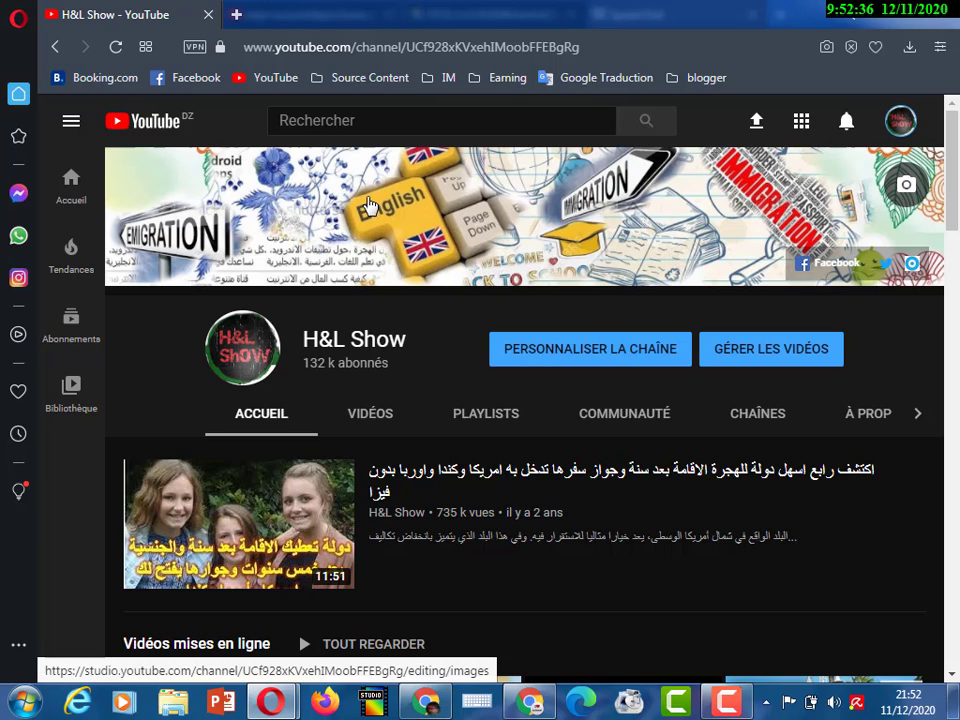
Open the H&L Show channel page's source code and bring up the find-in-page search.
key(ctrl+u)
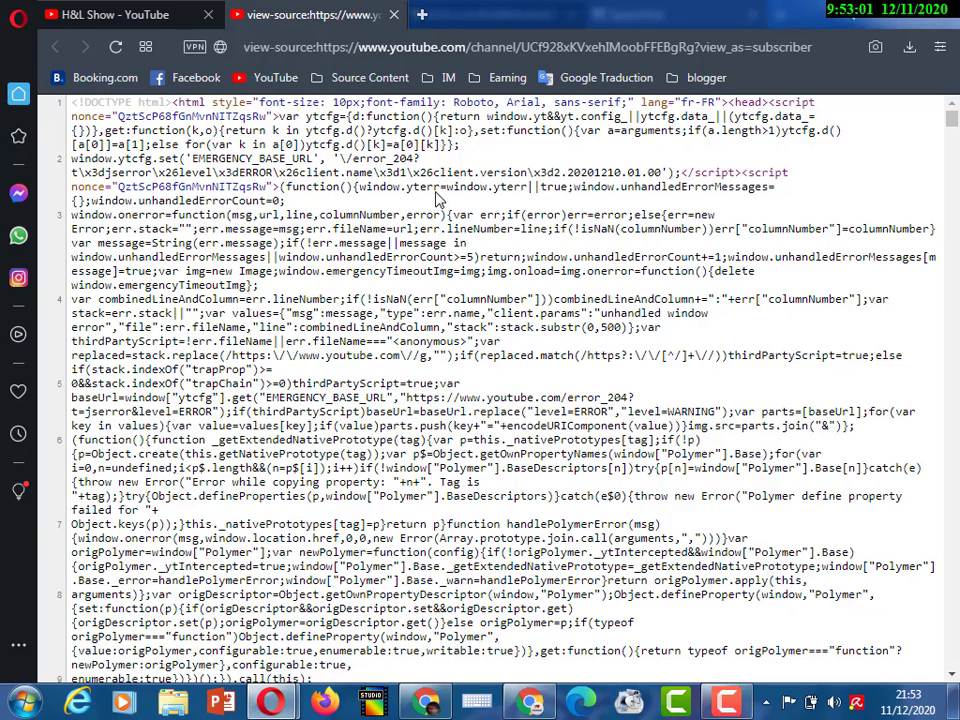
key(ctrl+f)
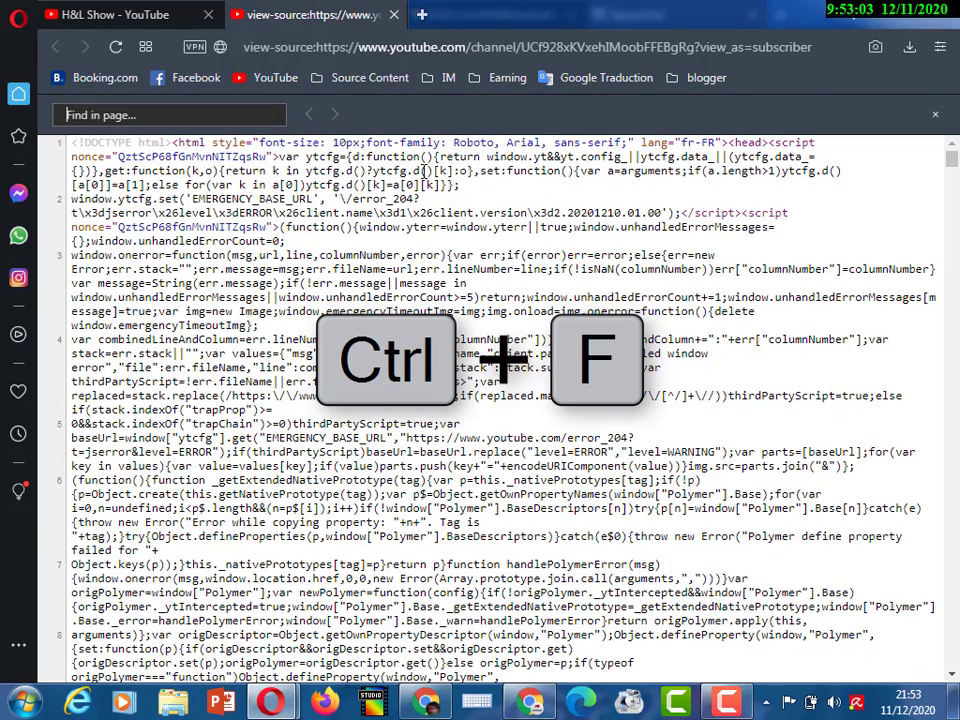
text(فرلاصسا)
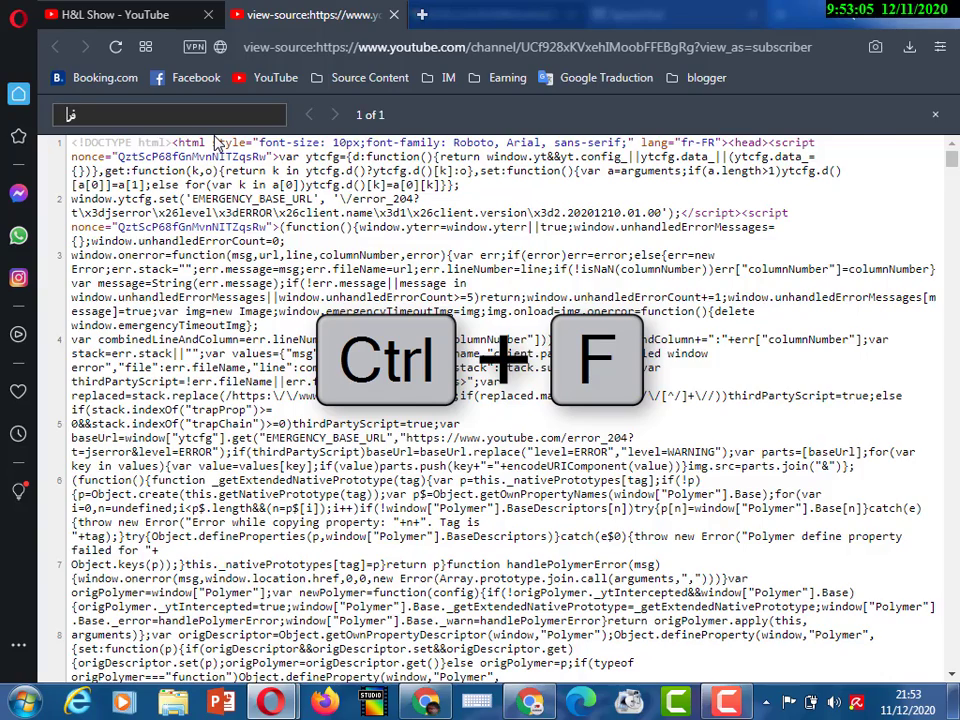
text(تقا)
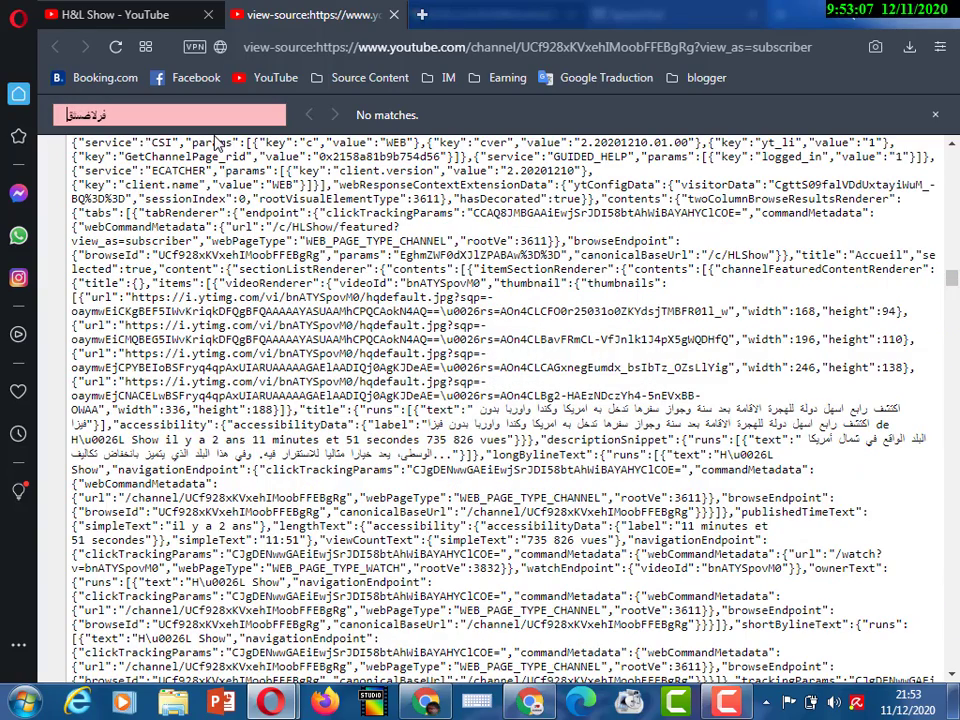
key(BackSpace)
key(BackSpace)
key(BackSpace)
key(BackSpace)
key(BackSpace)
key(BackSpace)
key(BackSpace)
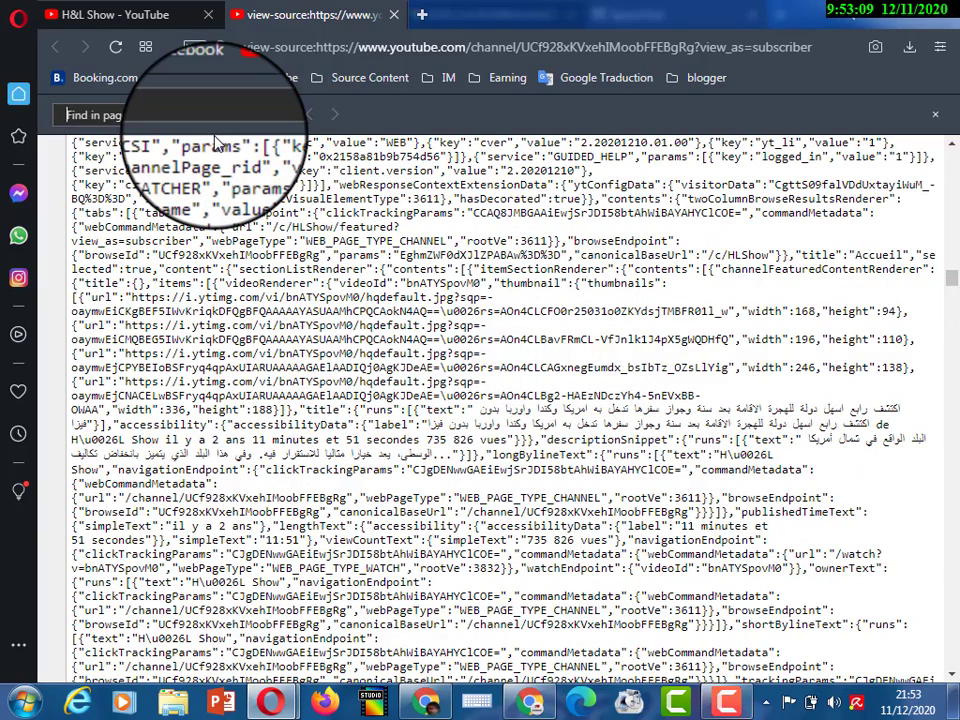
Search the page source for "tvbanner" and select the matching tvBanner key in the code.
text(tvbann)
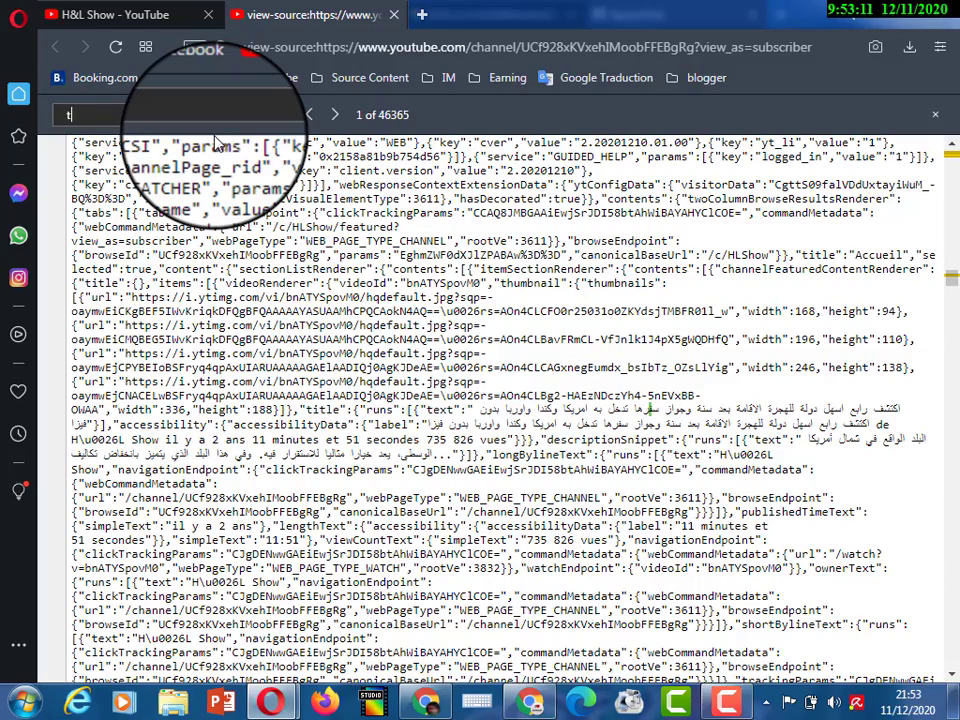
text(er)
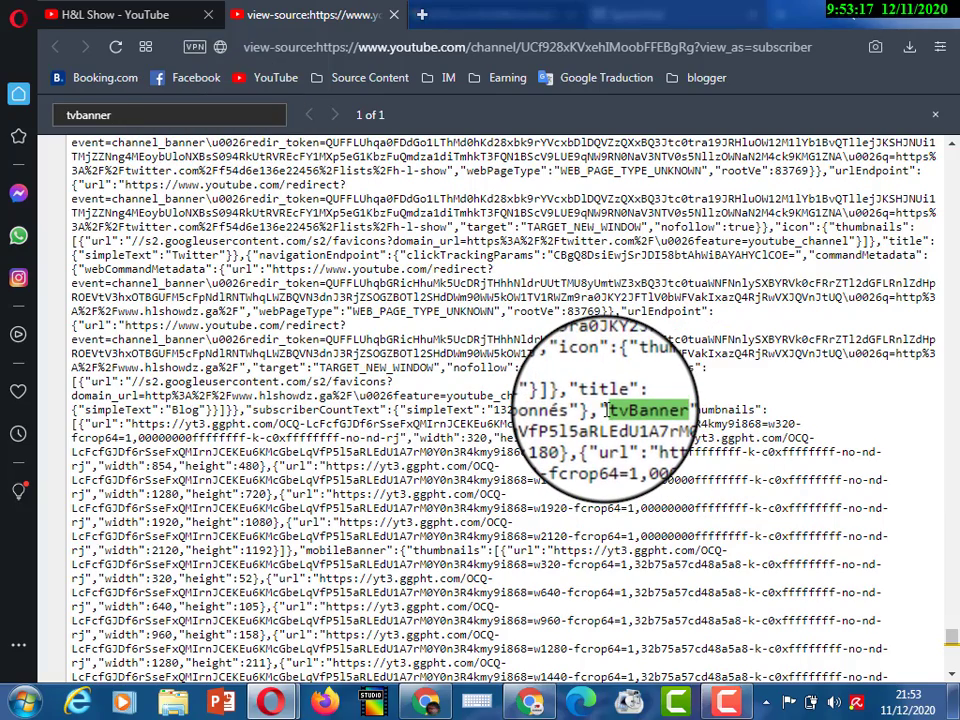
drag(607, 409, 660, 411)
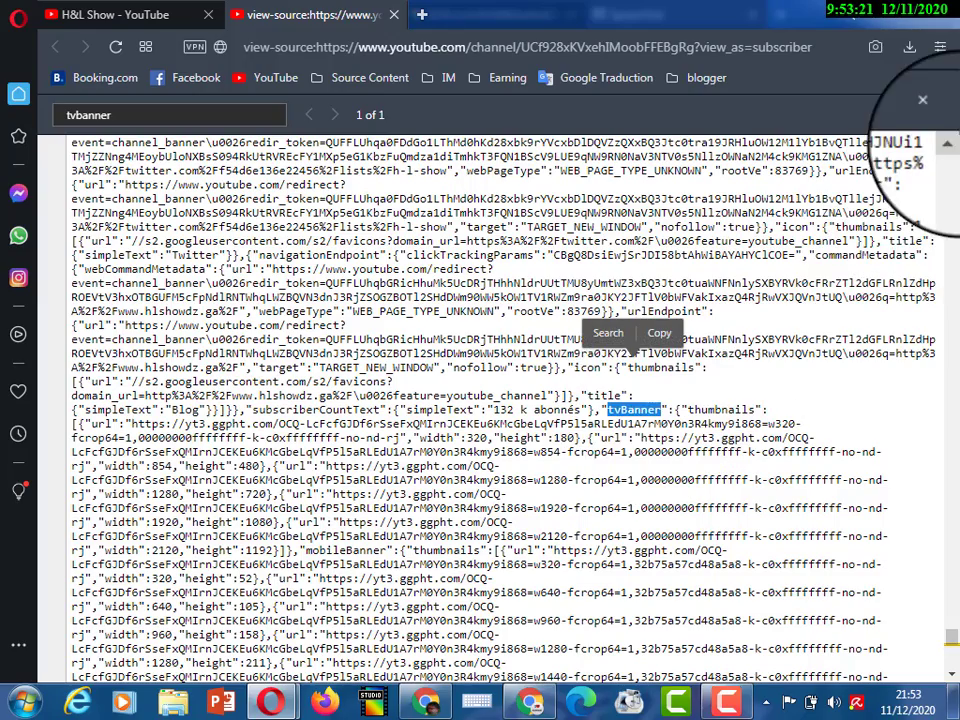
click(952, 679)
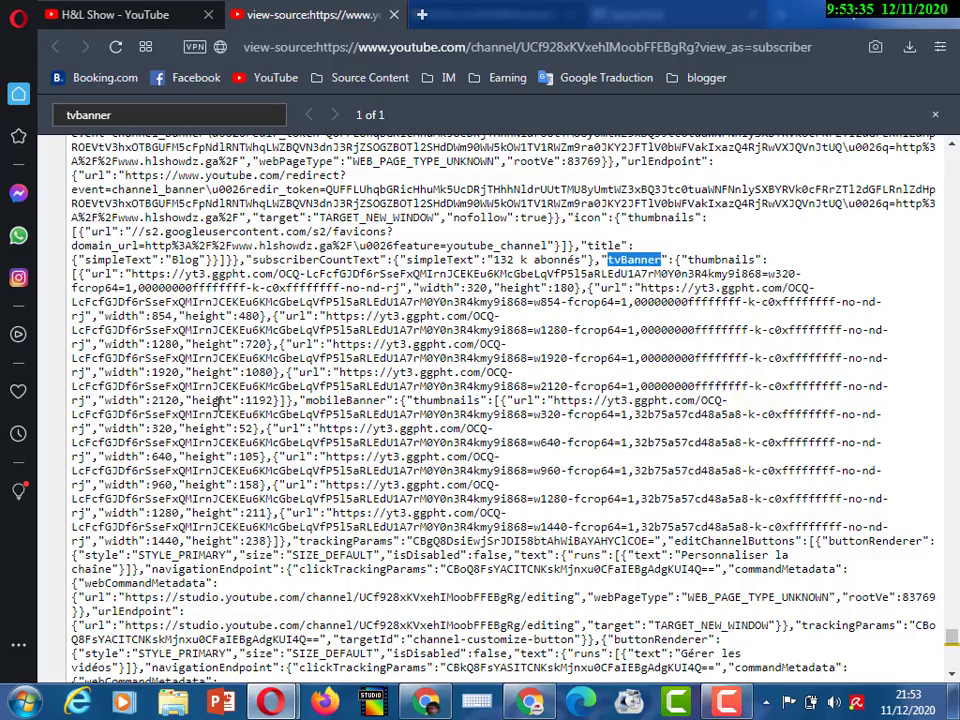
Copy the first thumbnail URL under mobileBanner in the source, ending the selection right after "=w320".
key(ctrl+a)
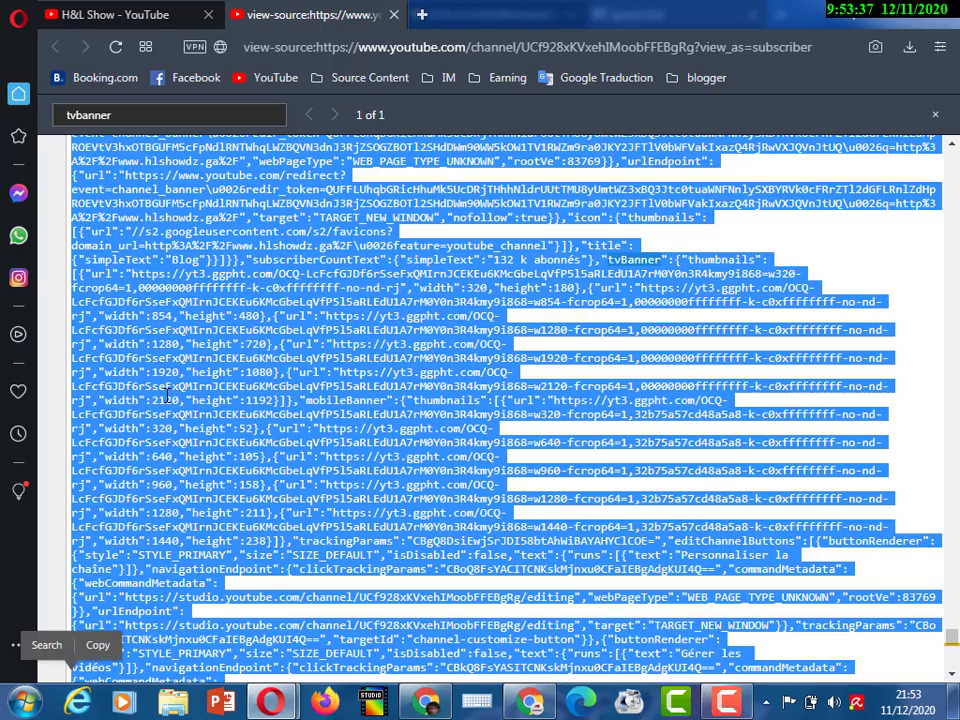
click(168, 398)
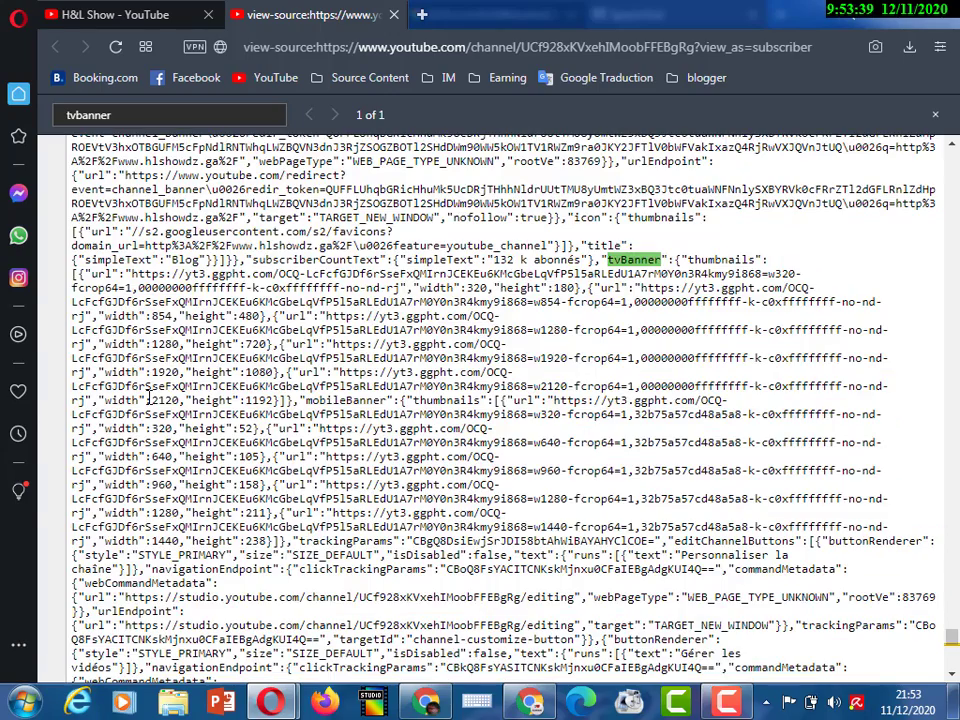
drag(147, 400, 305, 401)
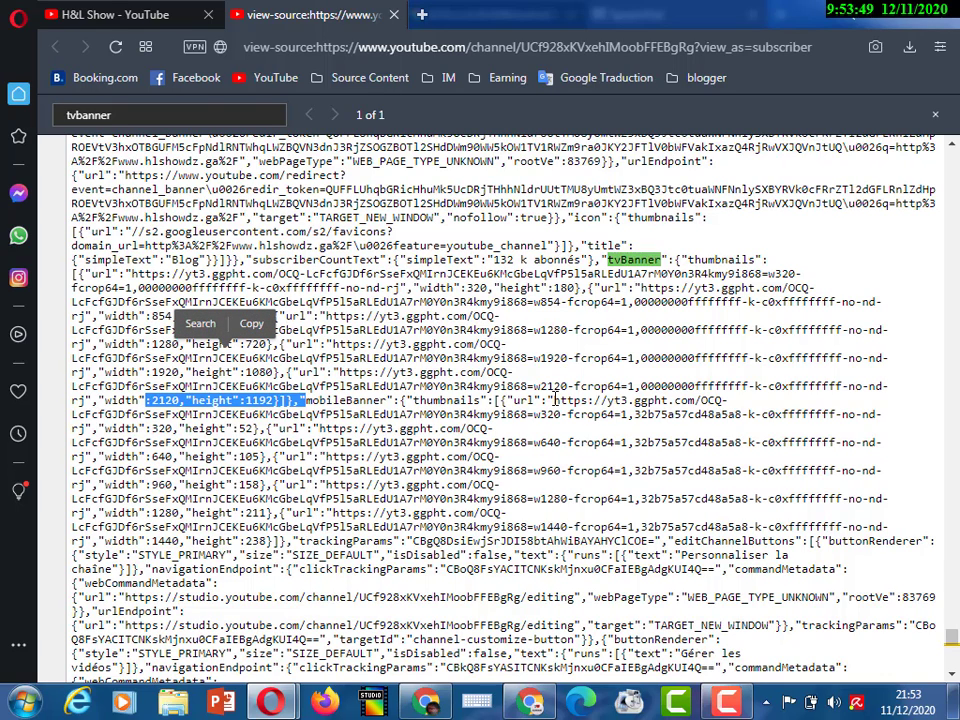
drag(556, 400, 560, 432)
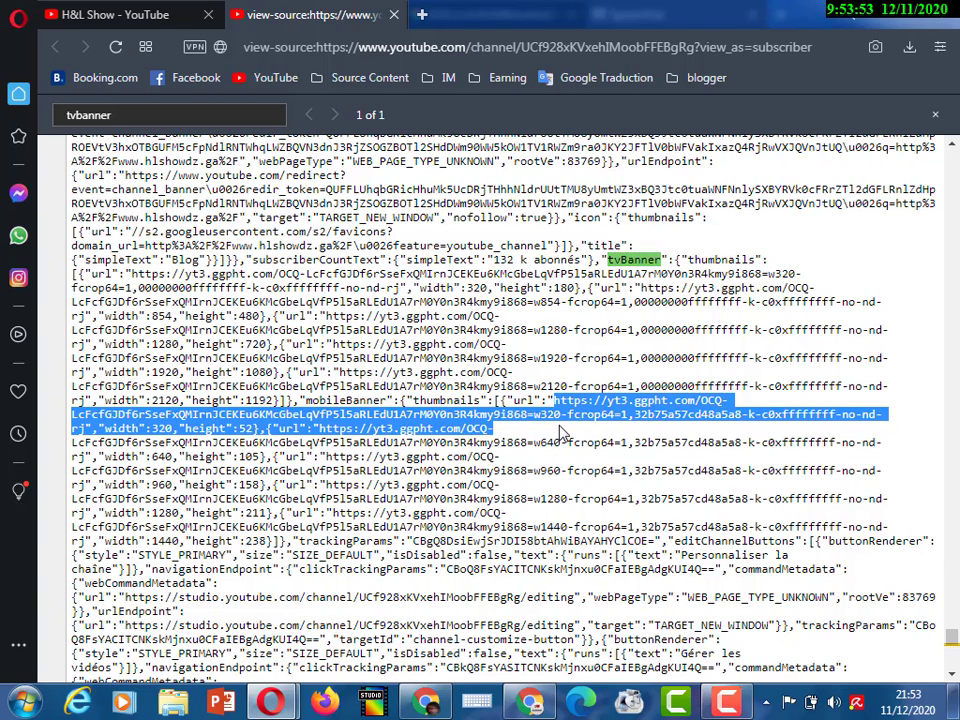
drag(560, 432, 560, 420)
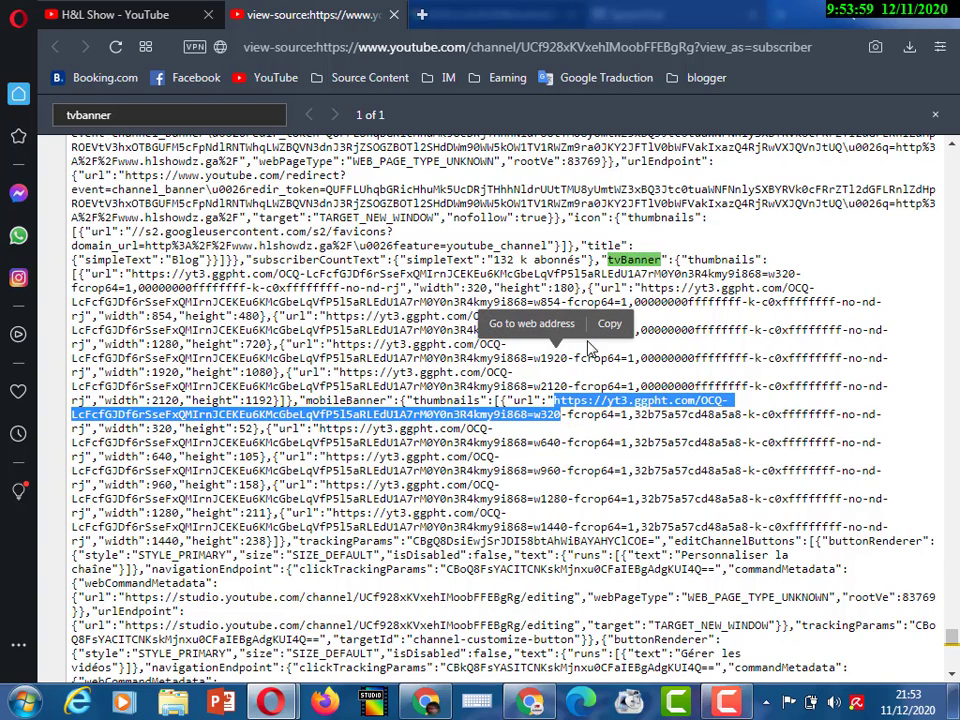
click(607, 326)
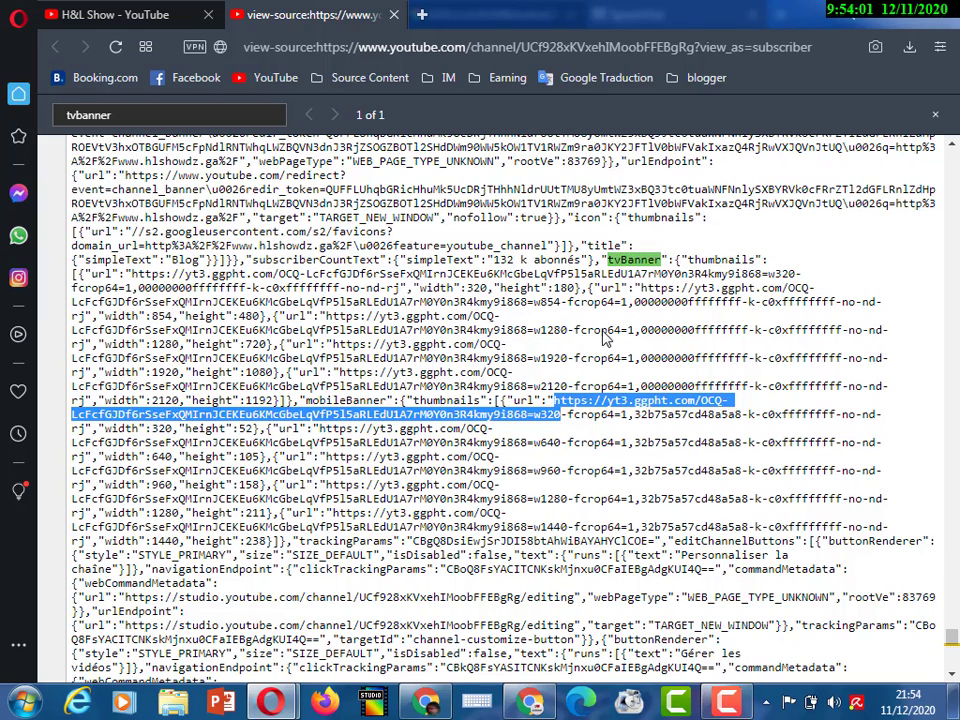
Open the copied banner image URL in a new tab.
click(422, 17)
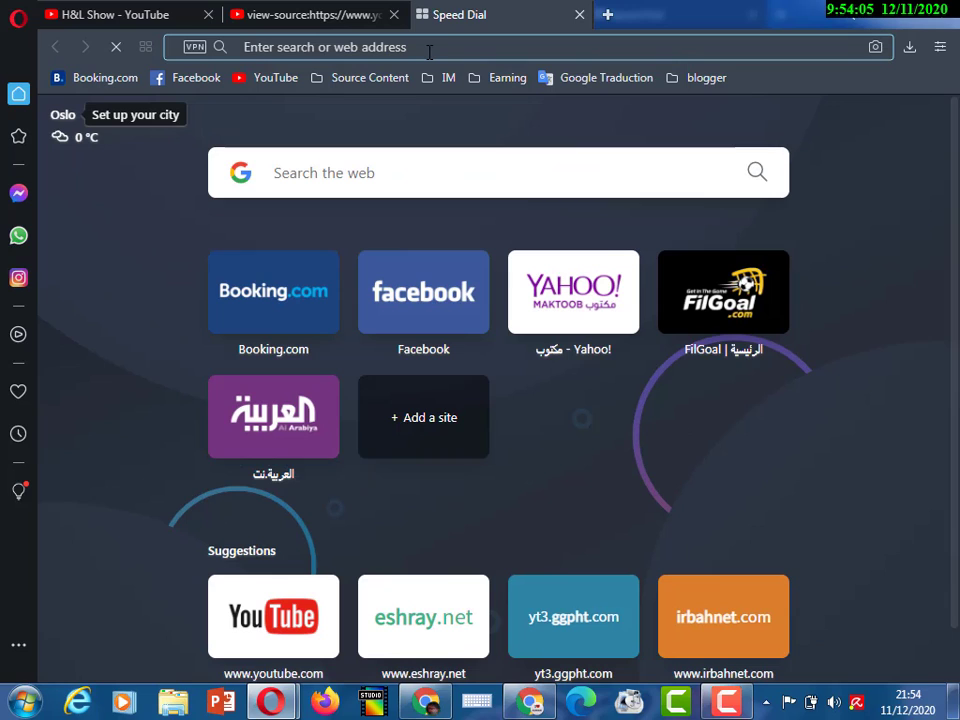
right_click(428, 51)
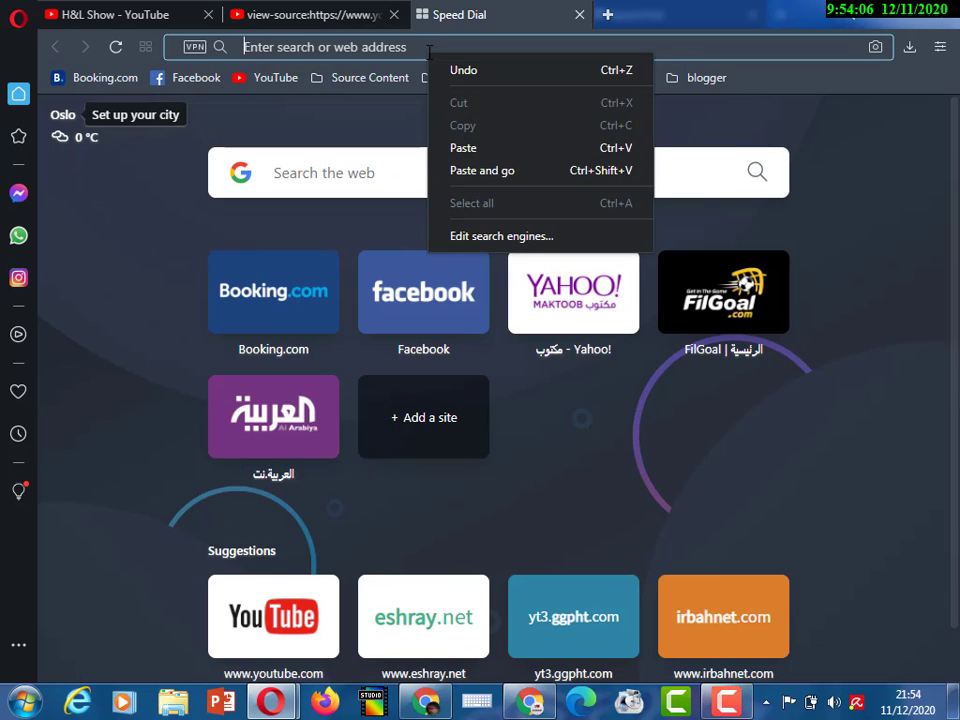
click(449, 151)
key(Return)
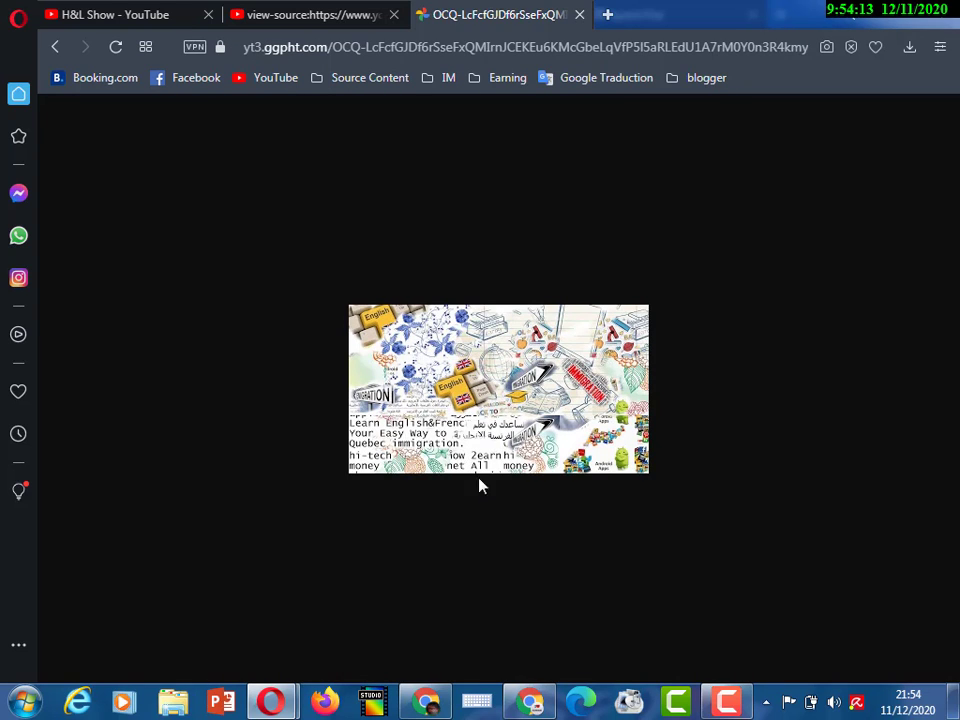
Change the width at the end of the image URL to w2560 and load the enlarged banner.
click(735, 55)
click(776, 46)
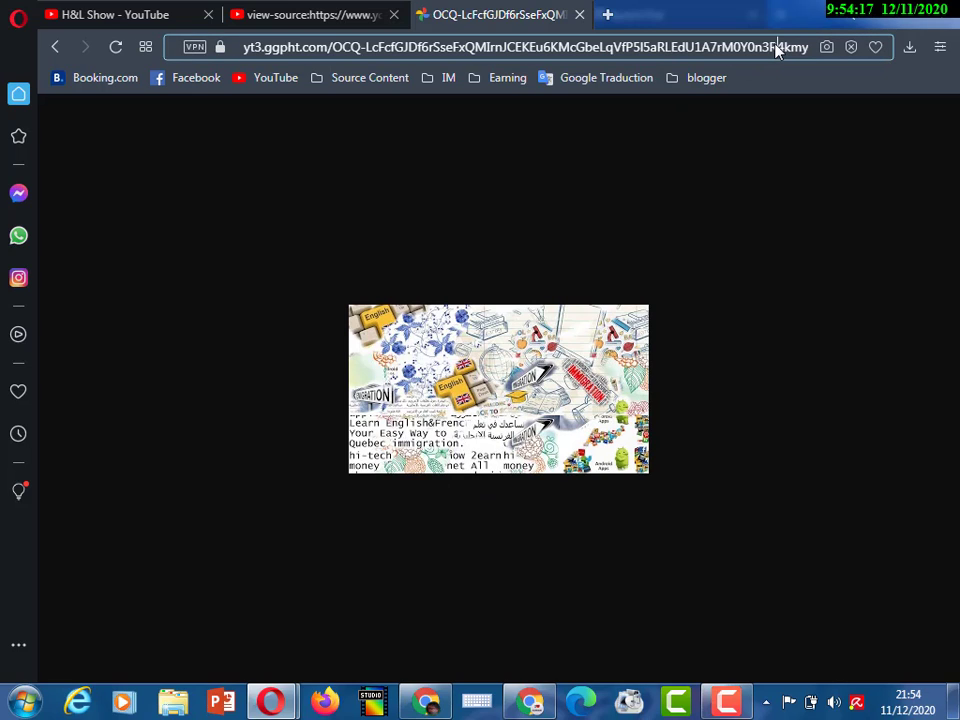
key(Right)
key(Right)
key(Right)
key(Right)
key(Right)
key(Right)
key(Right)
key(Right)
key(Right)
key(Right)
key(Right)
key(Right)
key(Right)
key(Right)
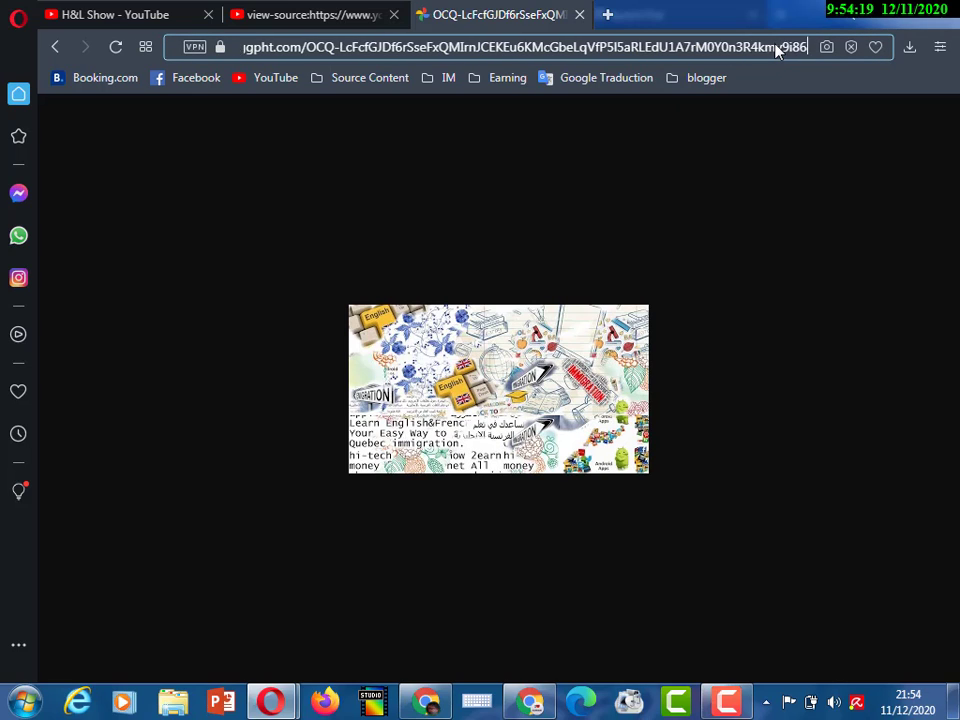
key(BackSpace)
key(BackSpace)
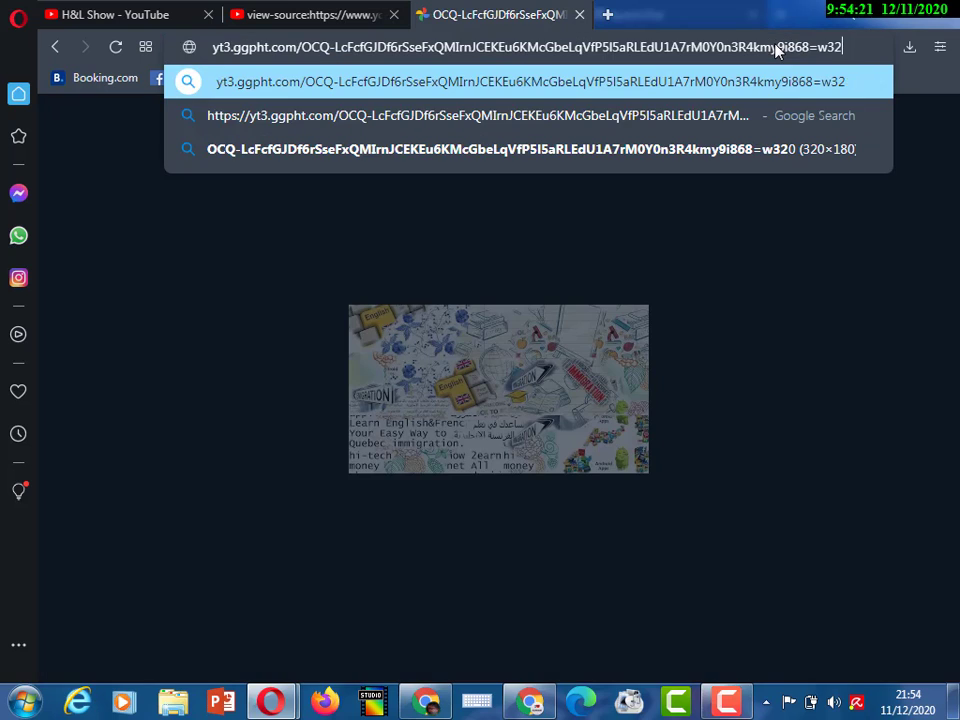
key(BackSpace)
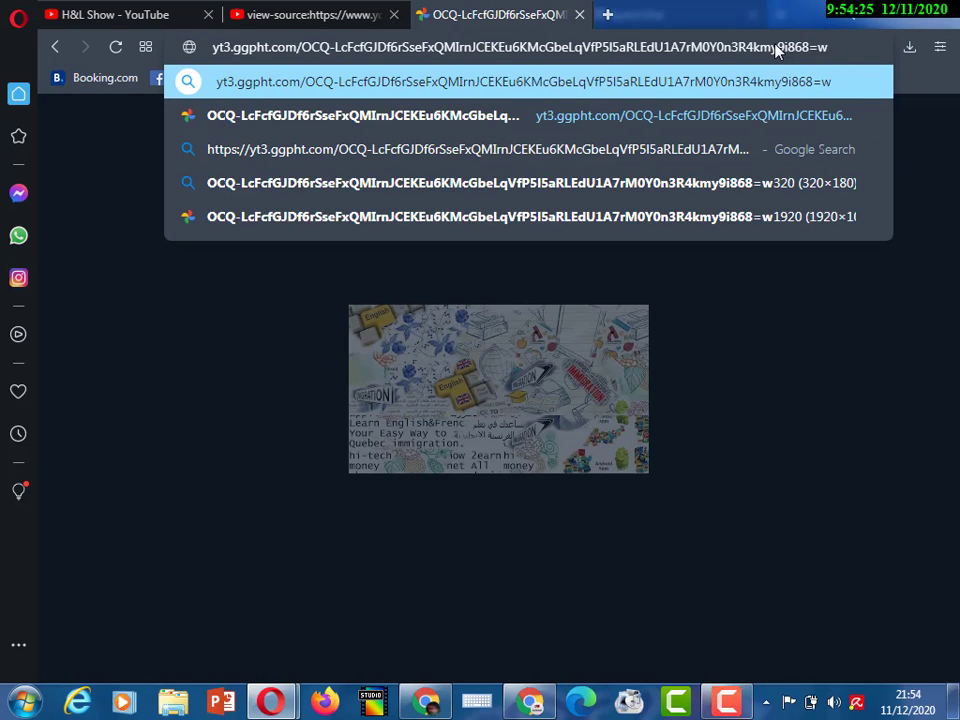
text(2560)
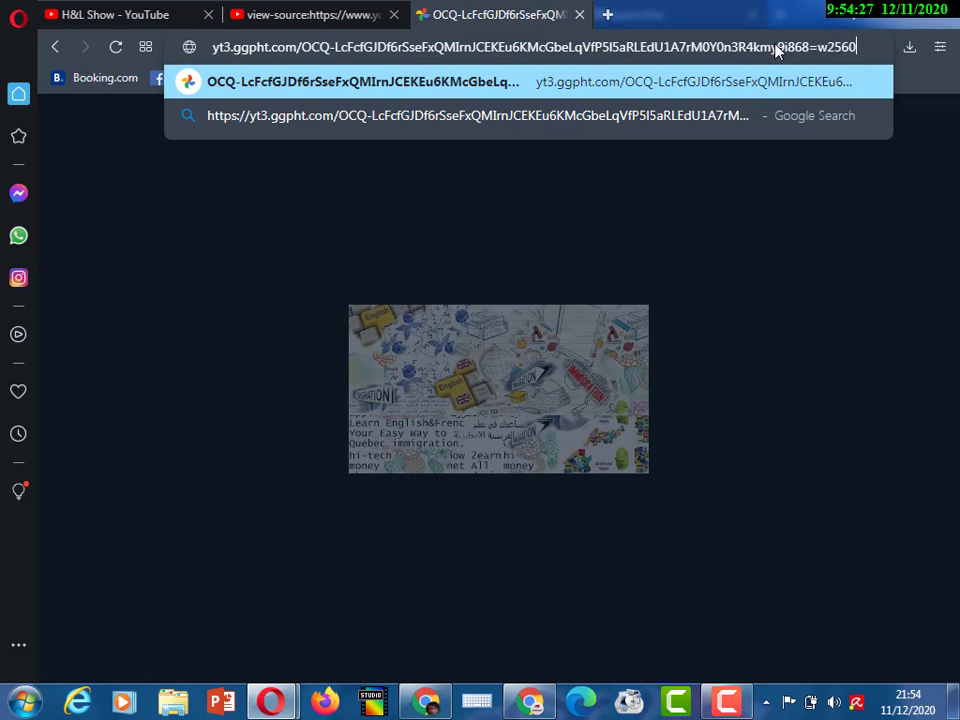
key(Return)
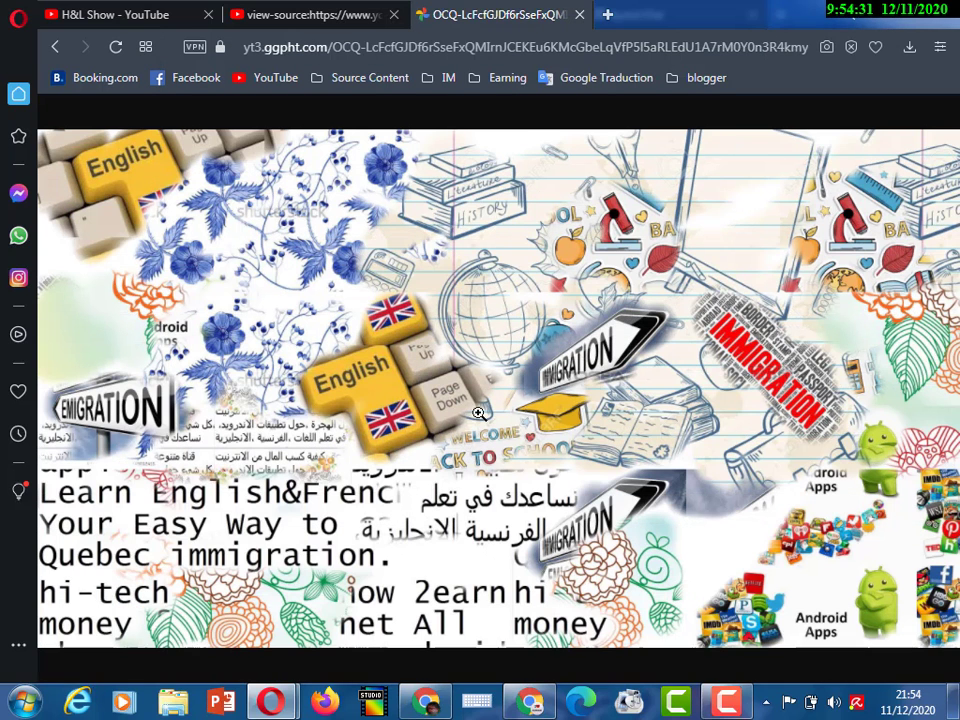
Compare the enlarged banner with the one on the H&L Show channel page and view the image's save options.
click(300, 14)
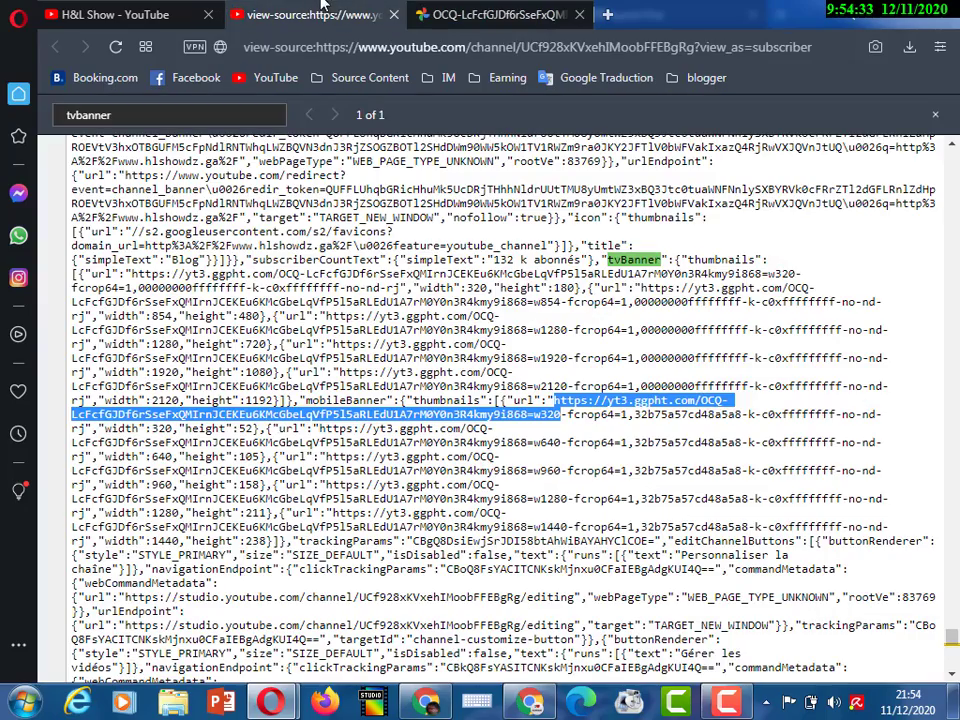
click(115, 14)
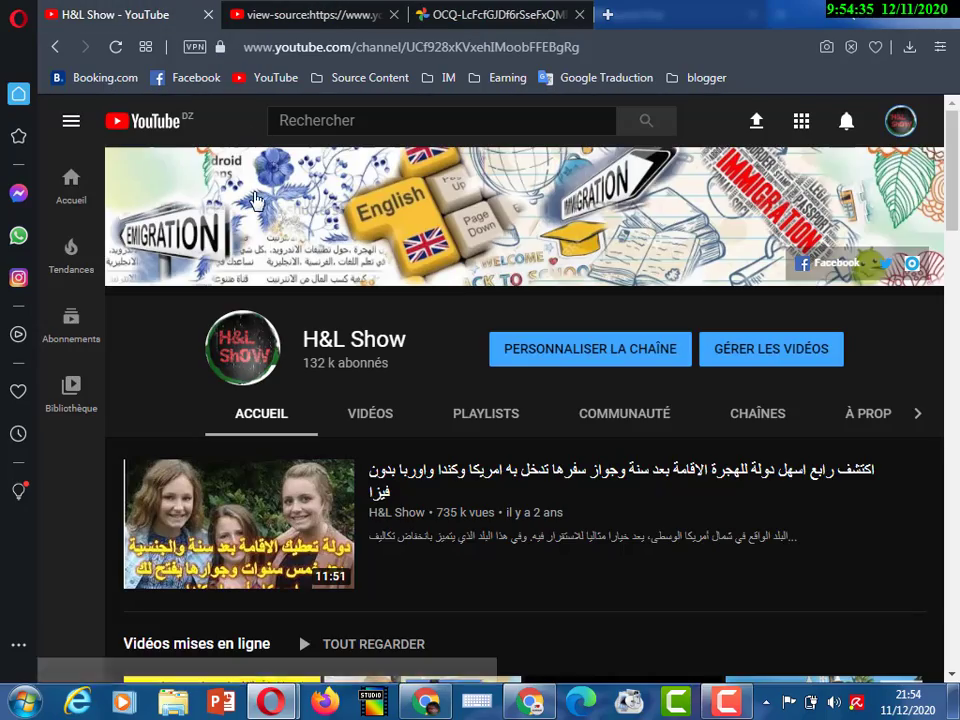
click(480, 14)
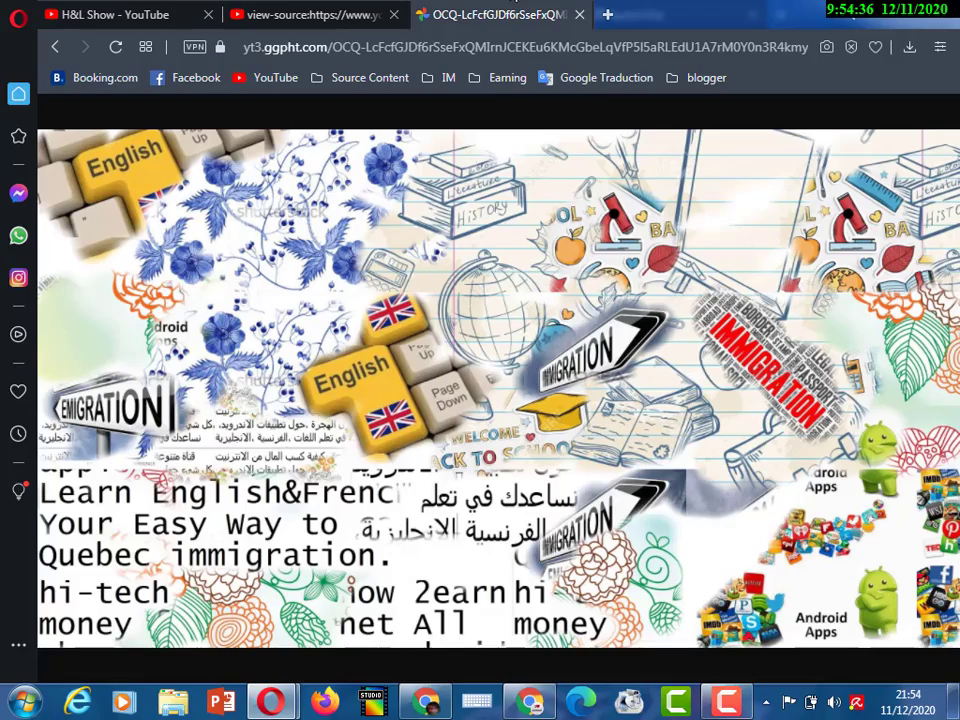
right_click(450, 287)
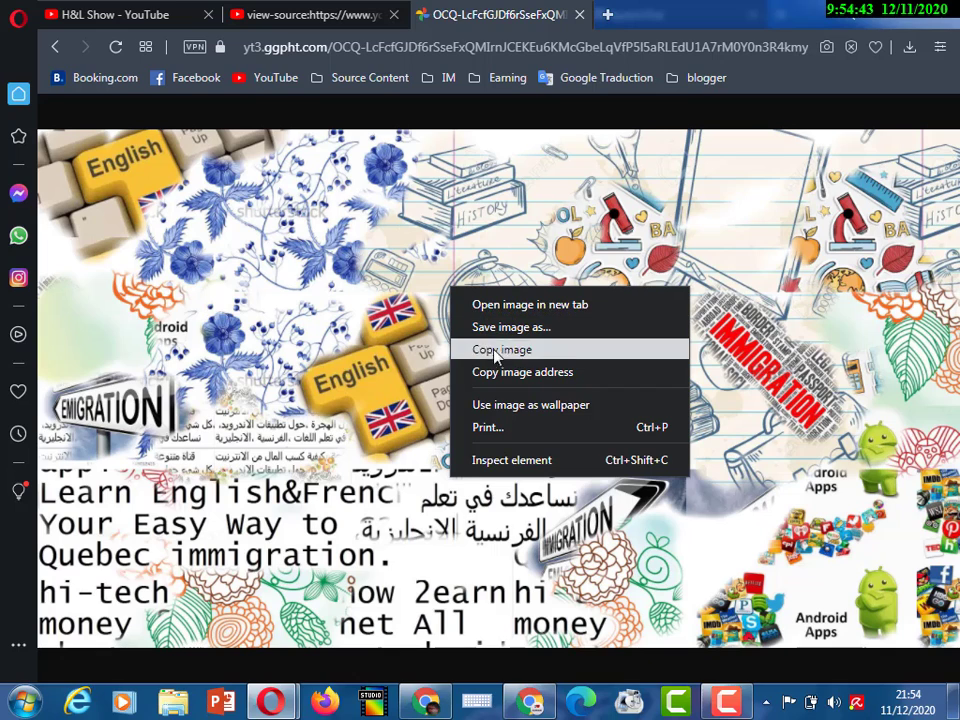
click(206, 6)
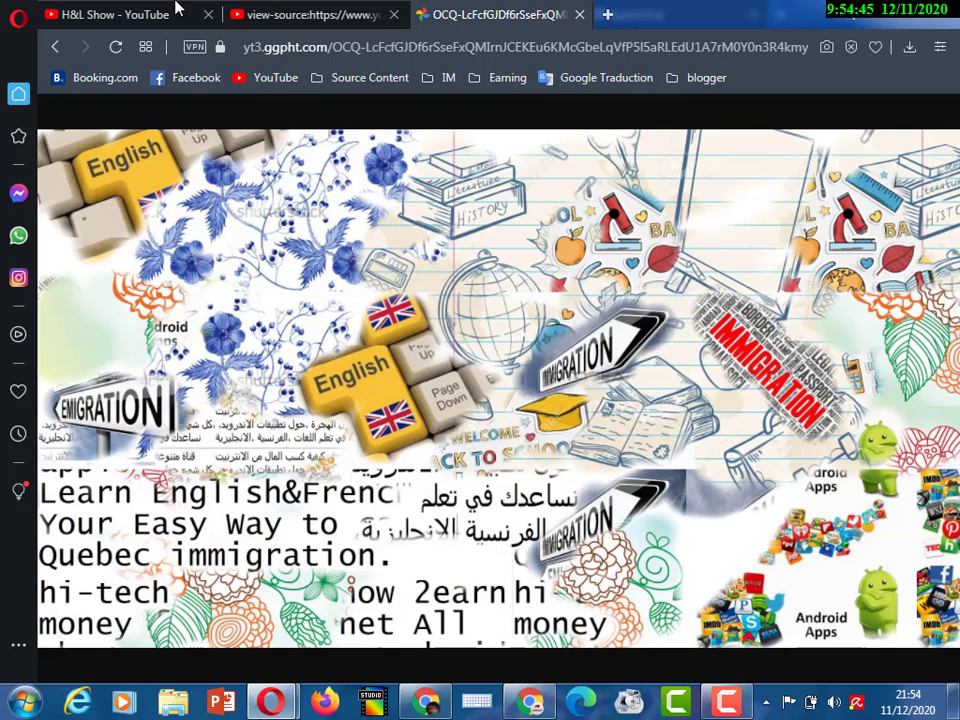
Switch to the H&L Show channel page and go back to the YouTube home page.
click(176, 6)
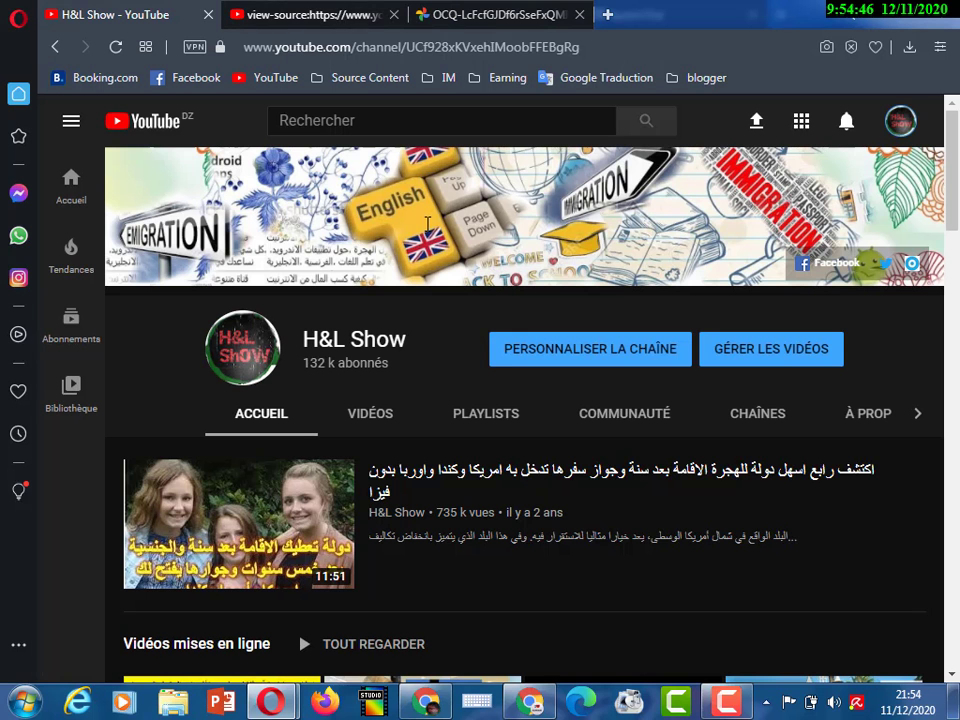
click(55, 49)
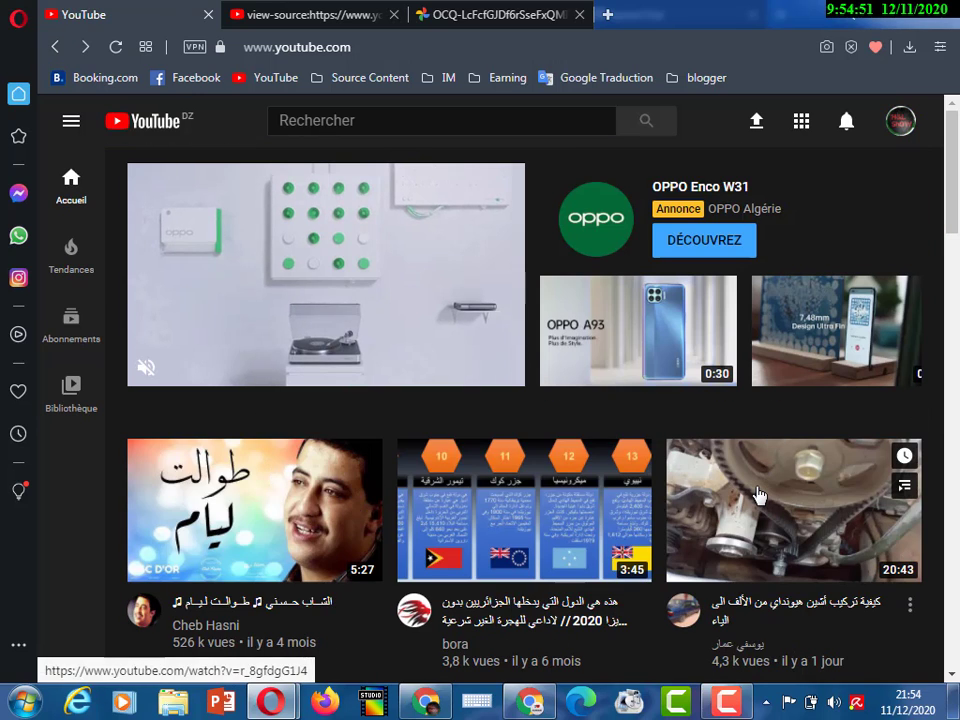
Open the channel behind the Hyundai engine video on the YouTube home page and view its page source.
click(756, 495)
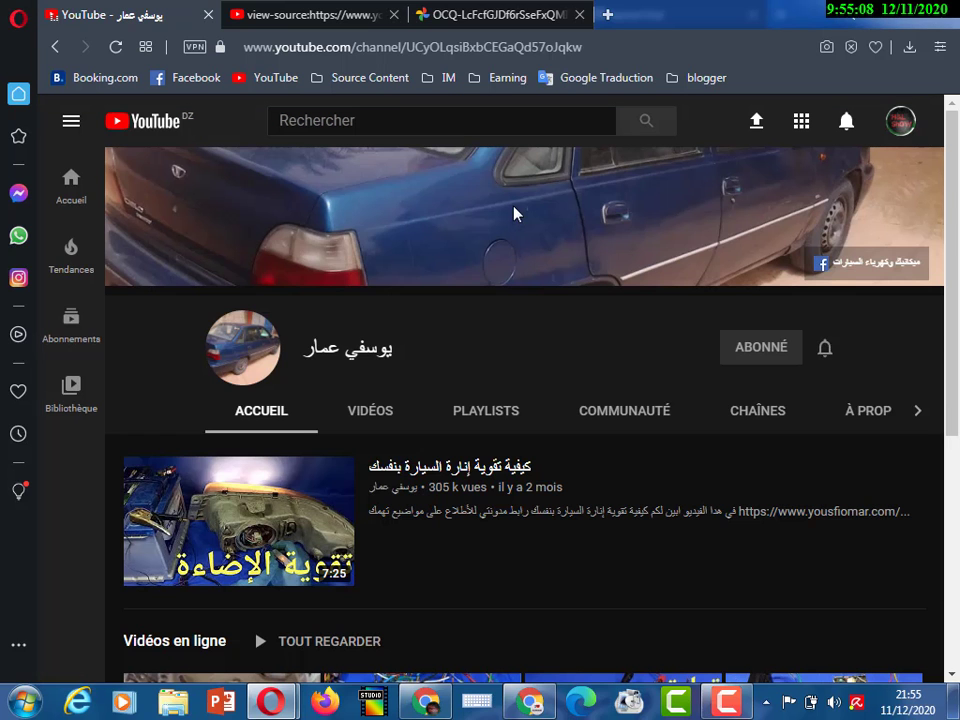
drag(952, 182, 945, 122)
key(ctrl+u)
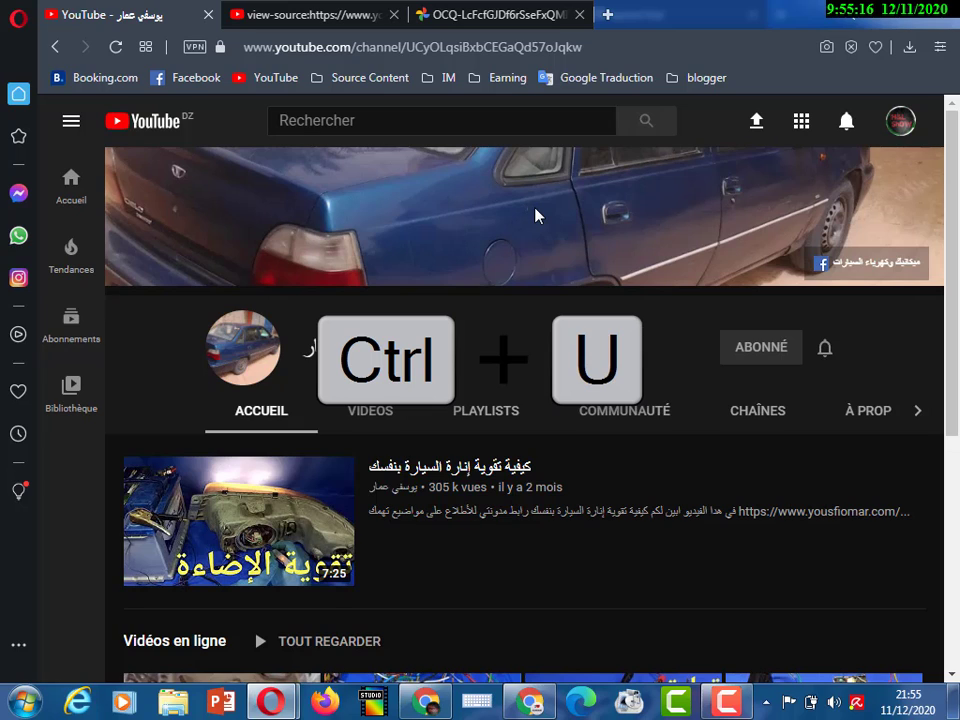
key(ctrl+u)
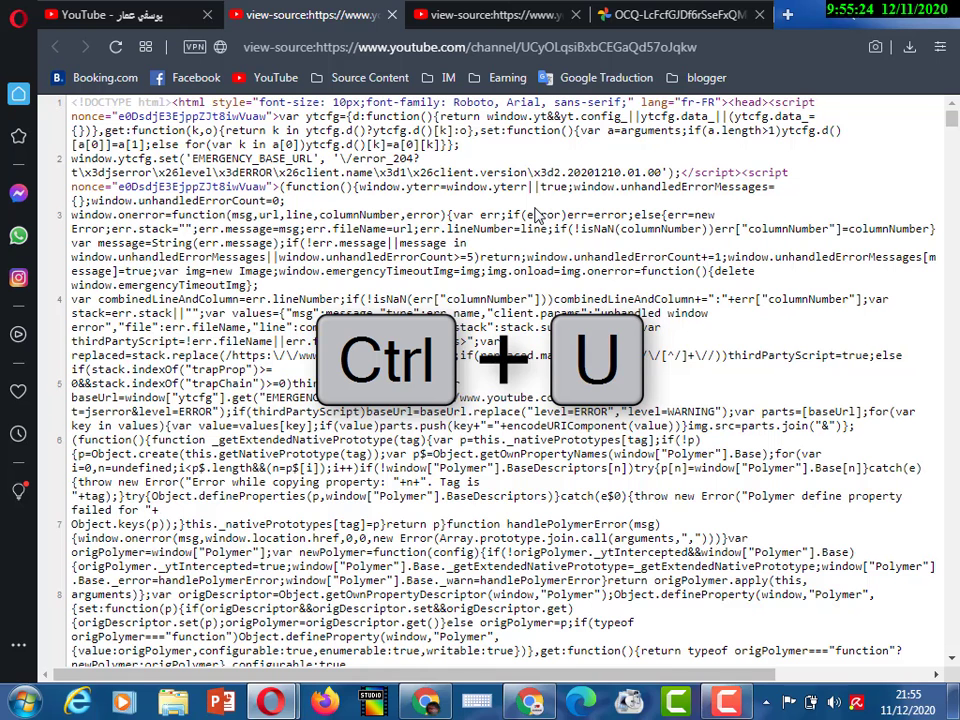
Search the car channel's page source for "tvbanner".
key(ctrl+f)
text(t)
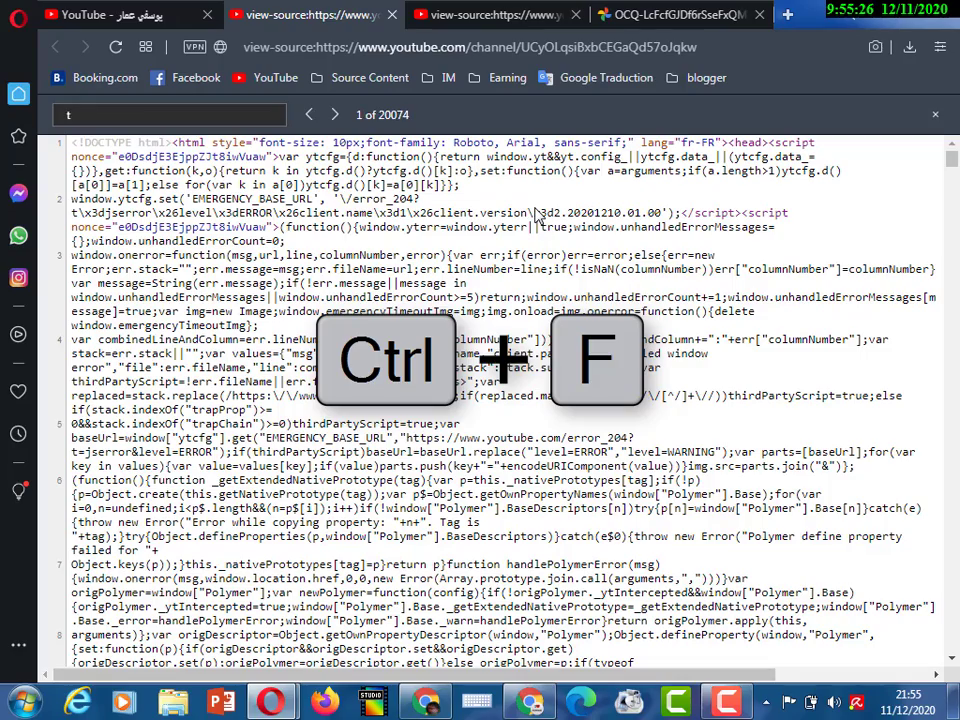
text(vba)
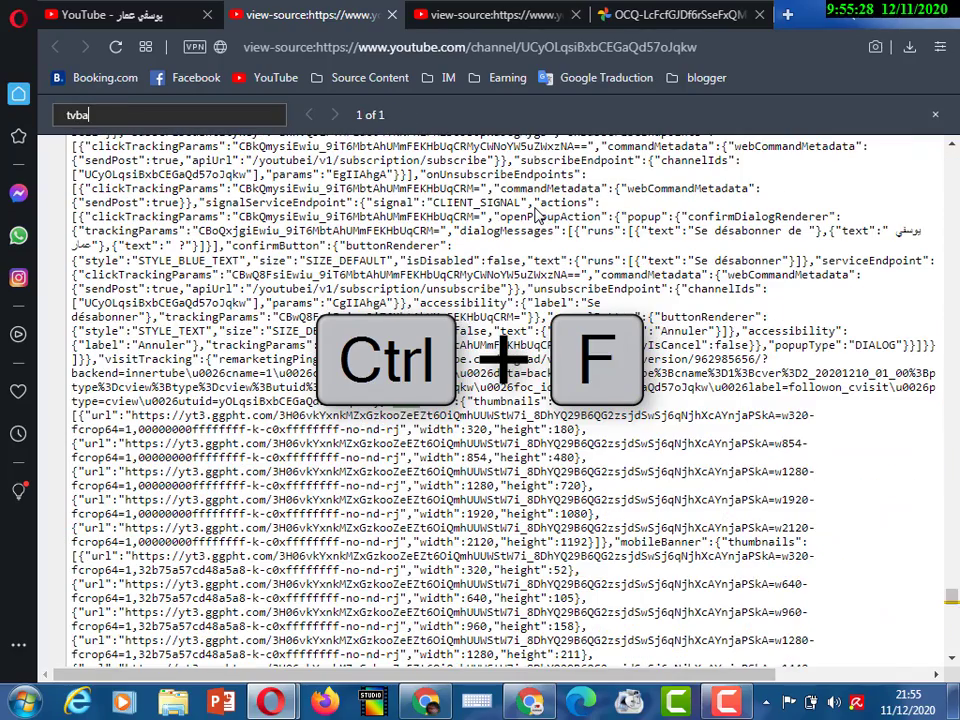
text(nner)
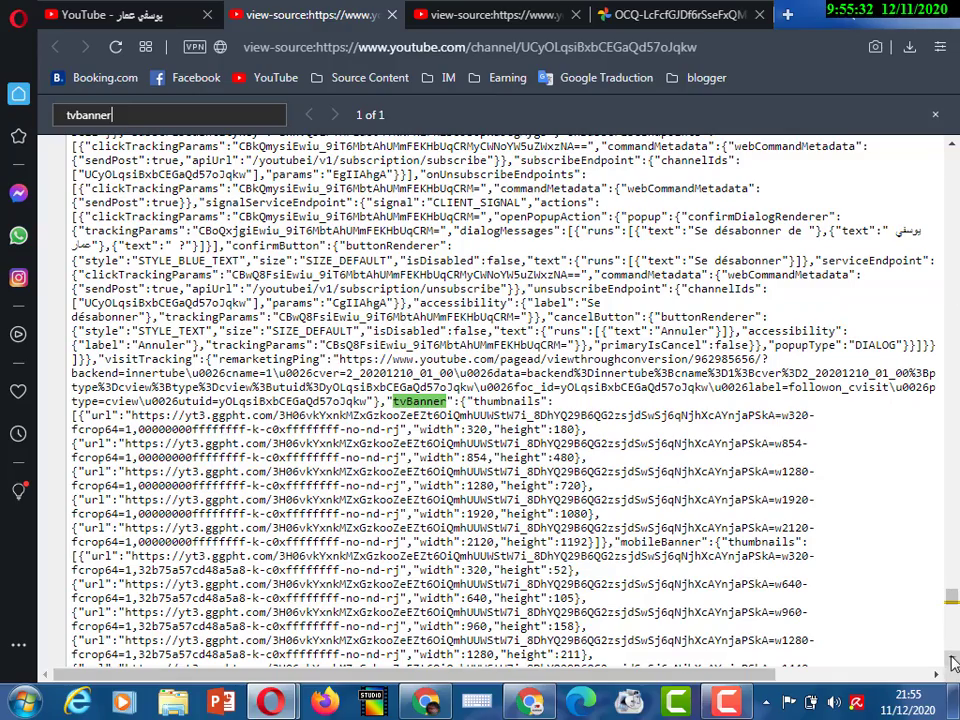
scroll(953, 663, down, 3)
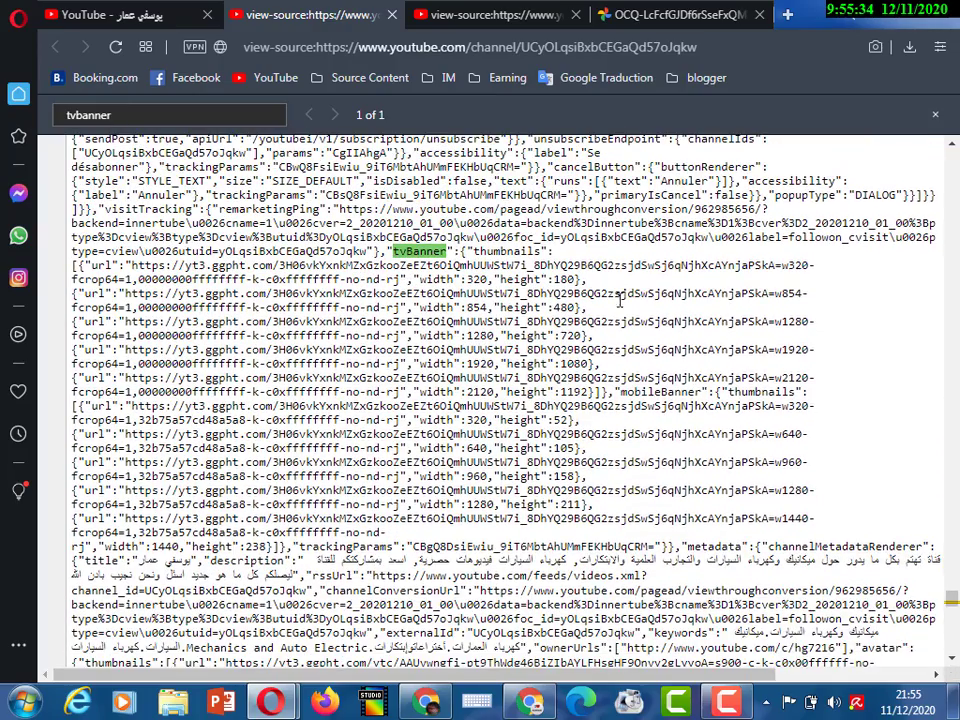
Copy the first mobileBanner thumbnail URL, from https up to w320, from the car channel's source.
double_click(483, 396)
key(ctrl+a)
click(470, 392)
drag(461, 393, 493, 393)
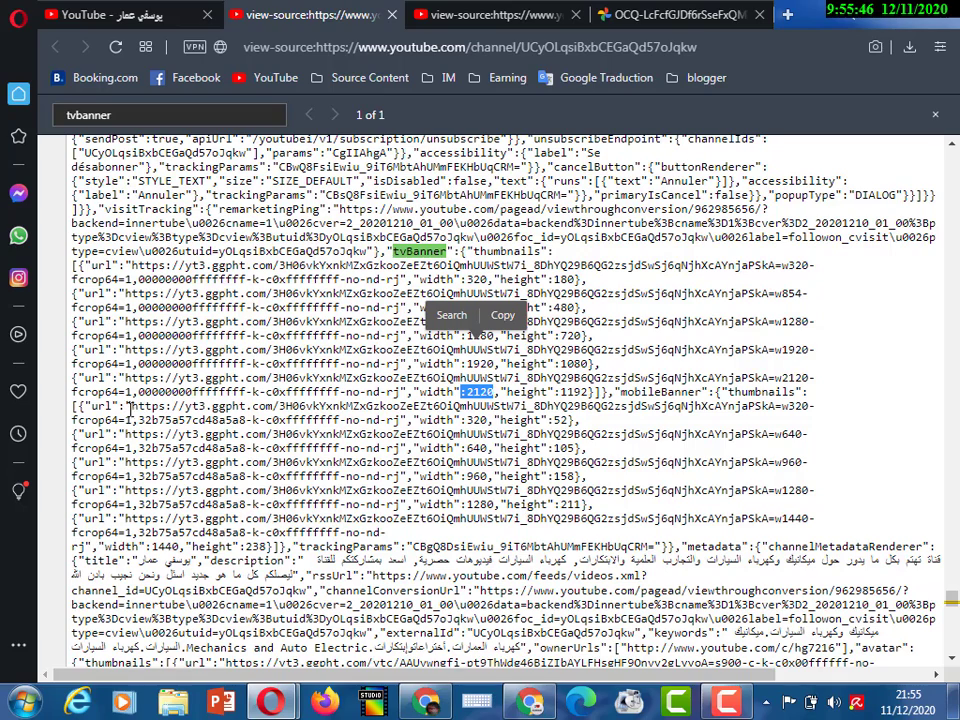
drag(130, 406, 812, 406)
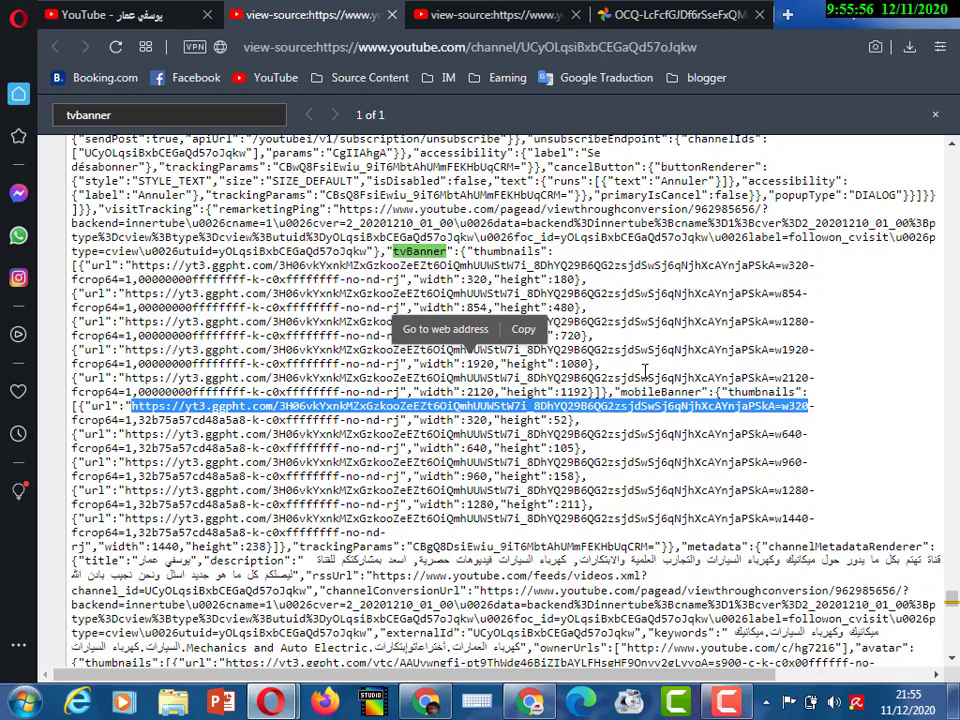
click(533, 334)
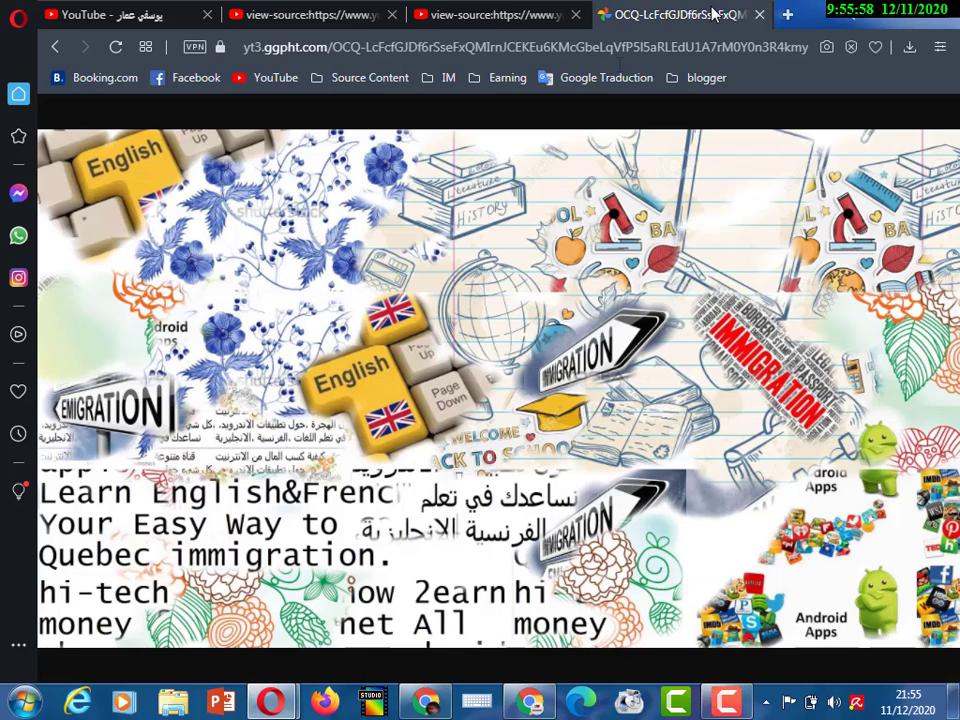
Load the copied car banner URL in the tab showing the previous banner image.
click(650, 14)
click(618, 40)
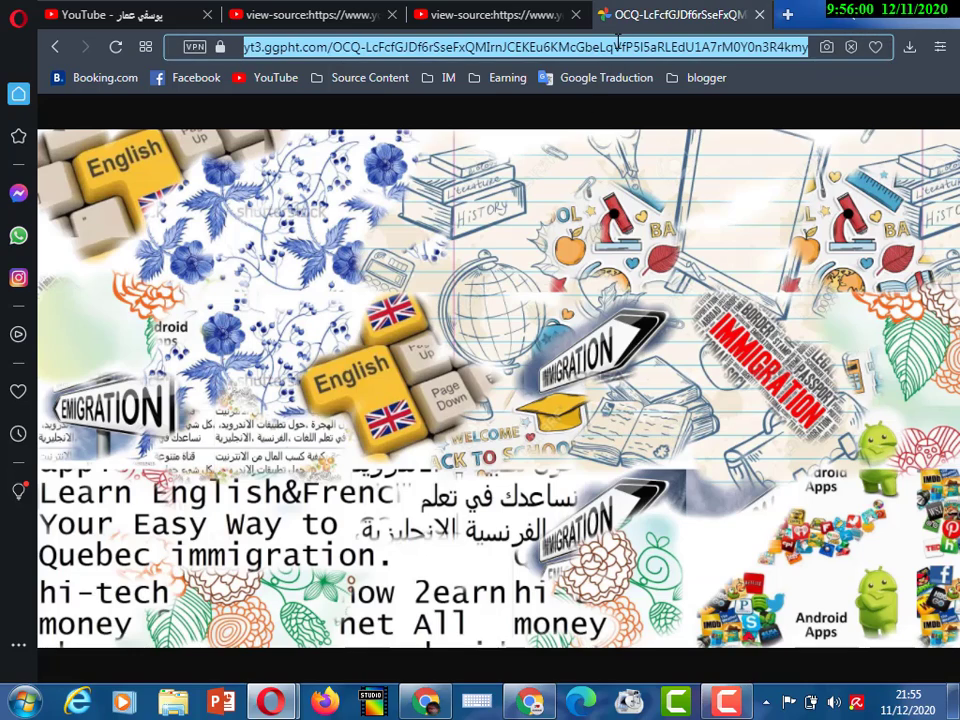
key(ctrl+v)
key(Return)
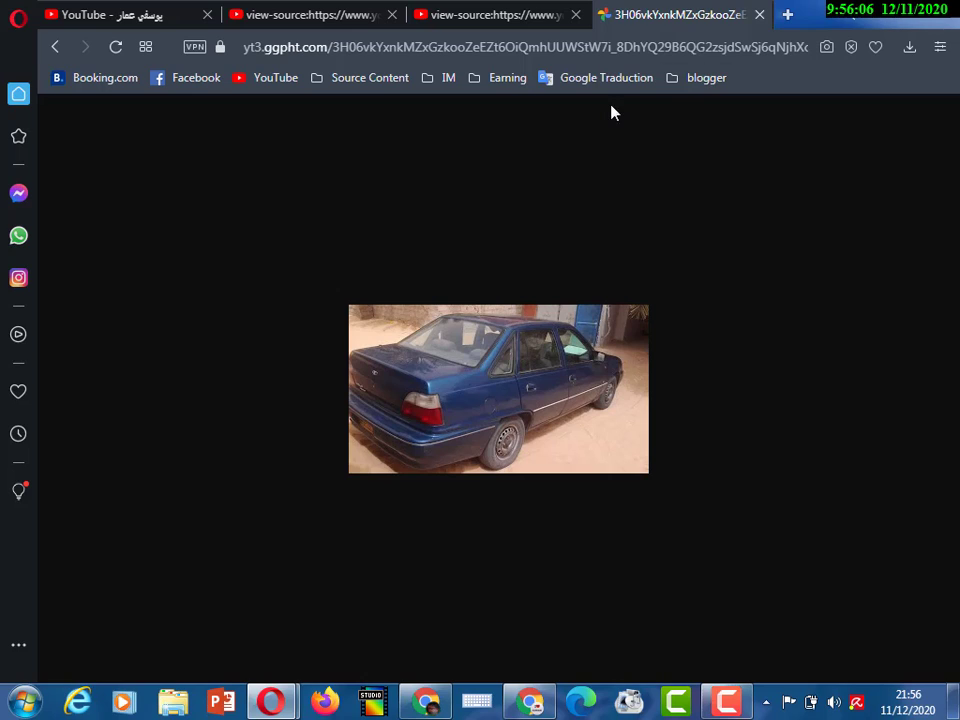
Change the width at the end of the car banner URL to w2560, load it, and return to the channel page.
drag(245, 47, 795, 52)
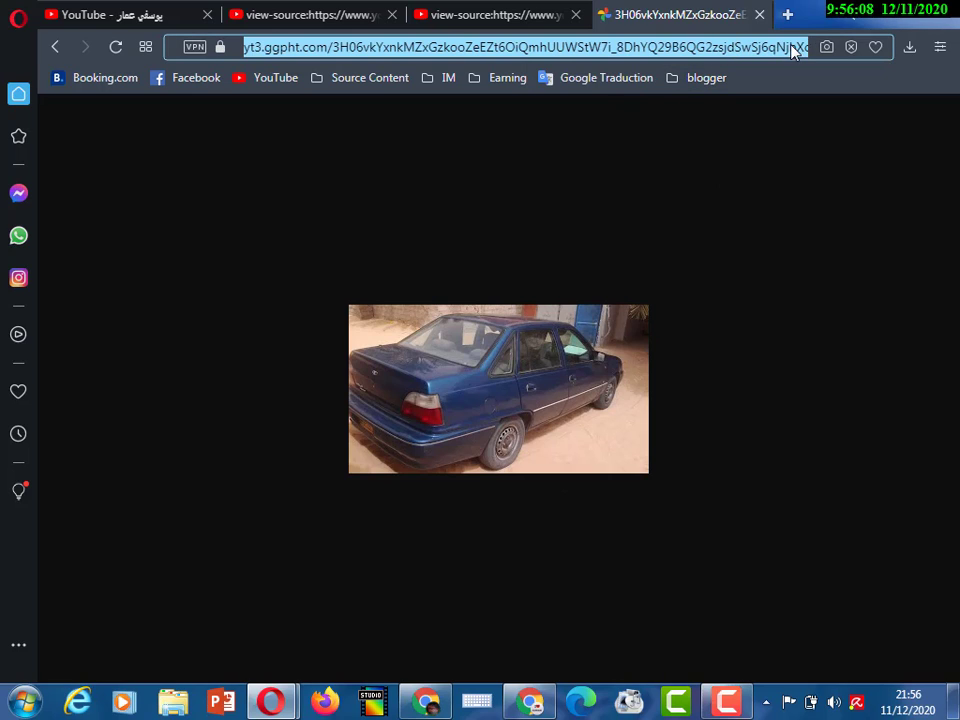
click(795, 52)
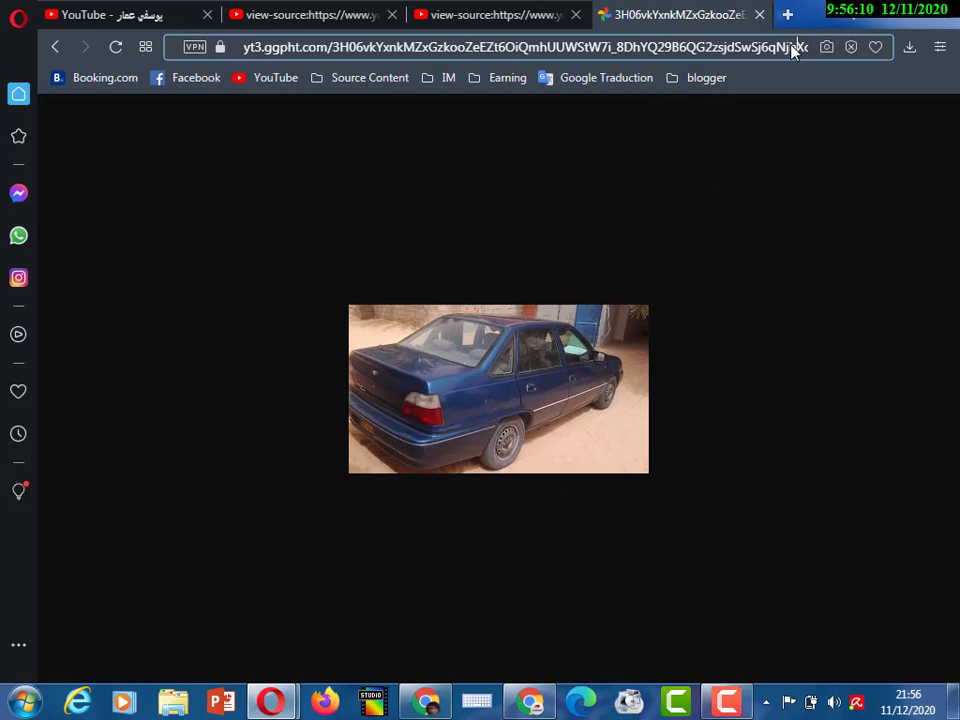
key(Right)
key(Right)
key(Right)
key(Right)
key(Right)
key(Right)
key(Right)
key(Right)
key(Right)
key(Right)
key(Right)
key(Right)
key(Right)
key(Right)
key(Right)
key(Right)
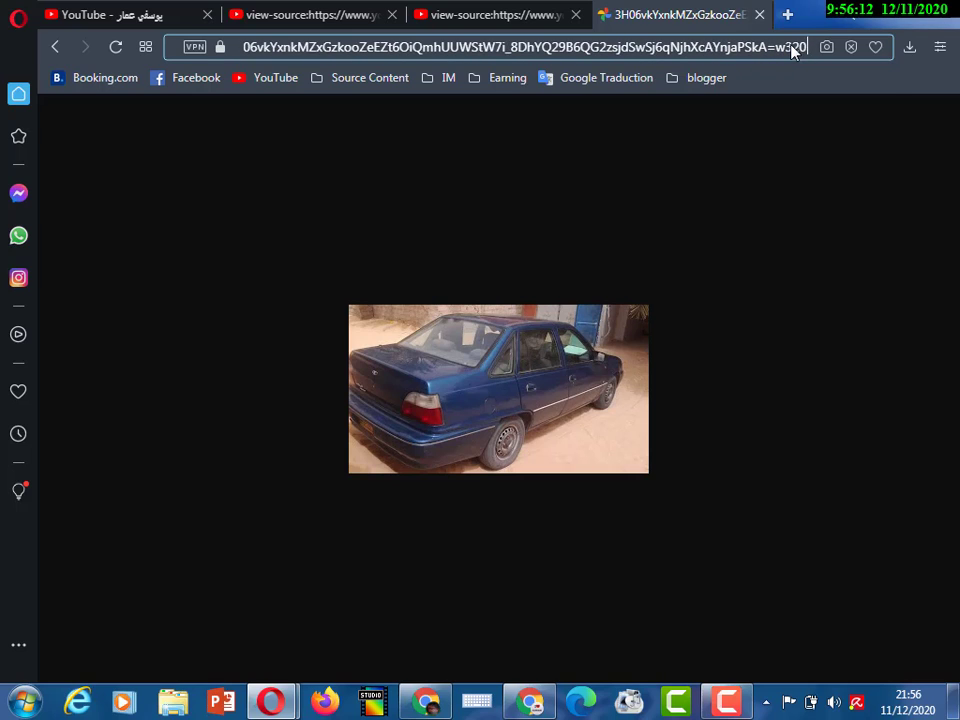
key(BackSpace)
key(BackSpace)
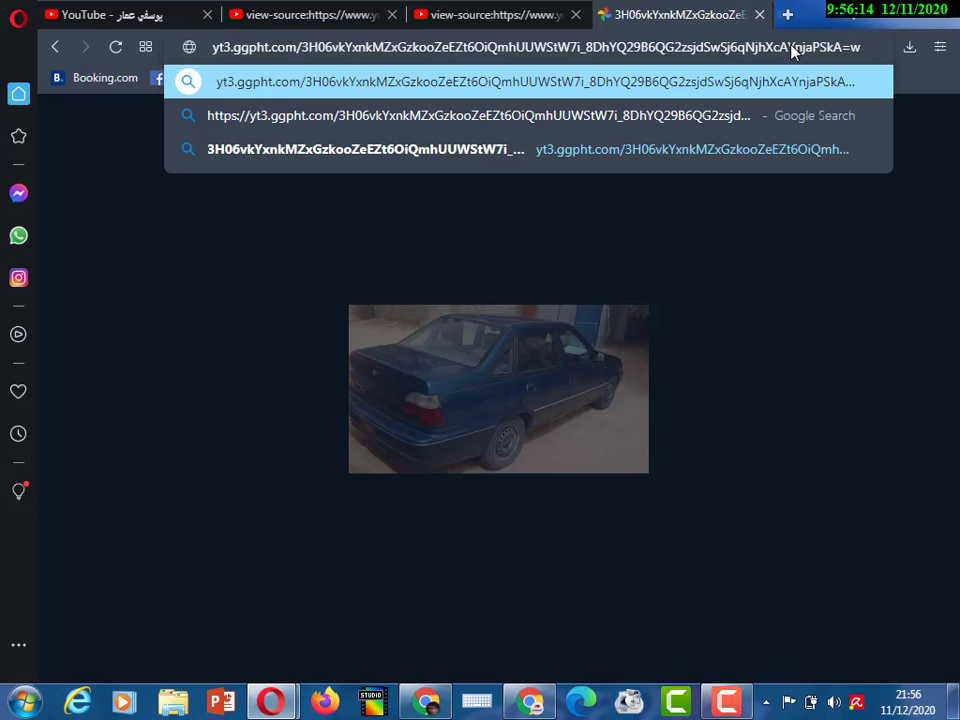
text(2560)
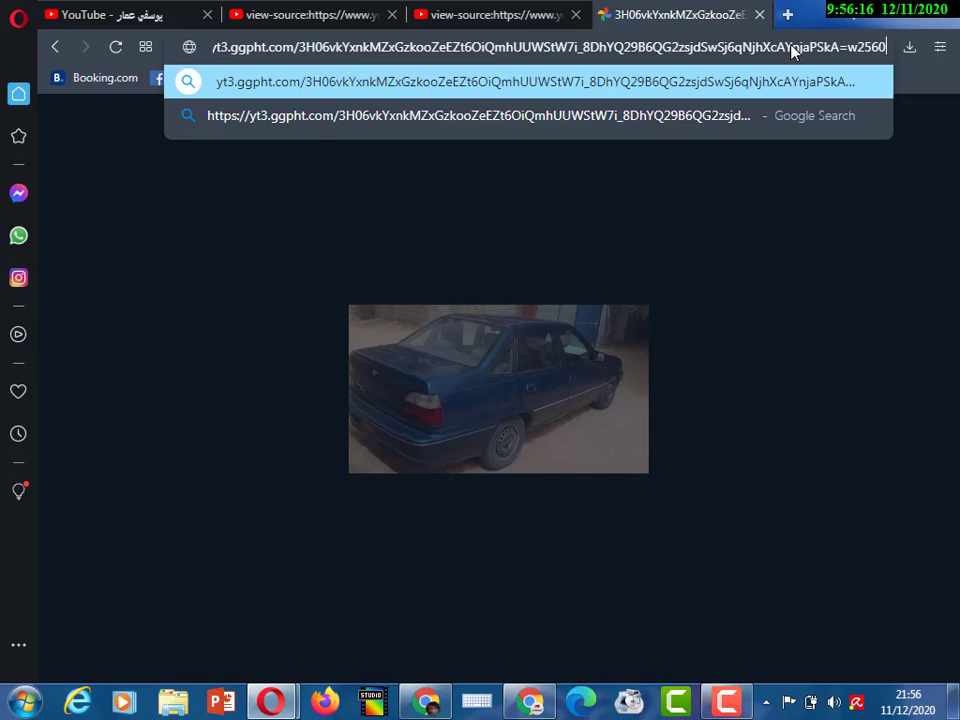
key(Return)
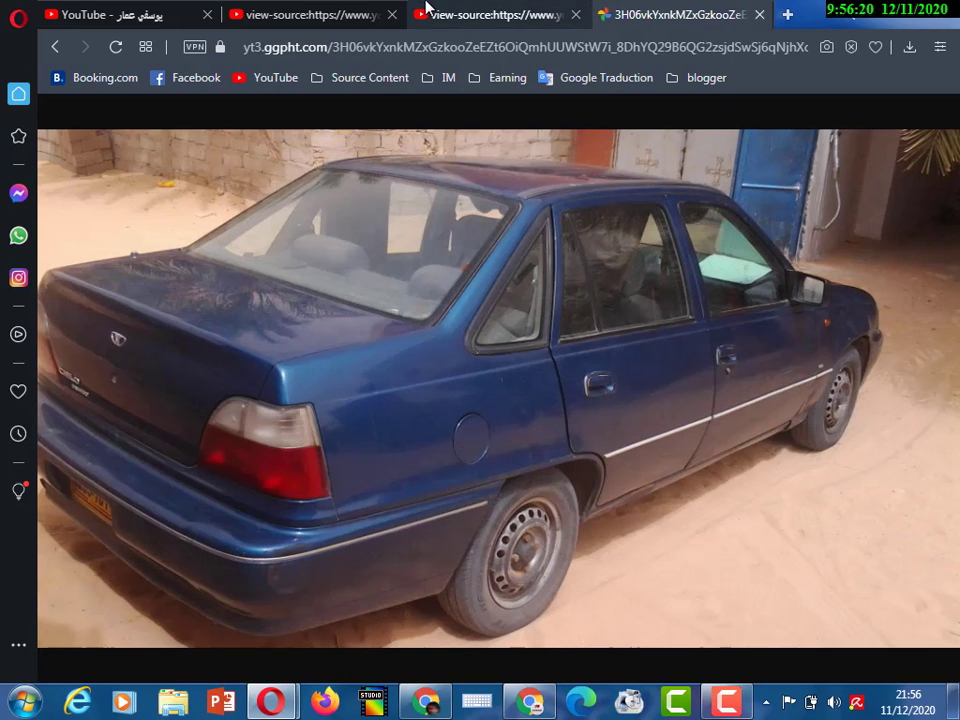
click(156, 8)
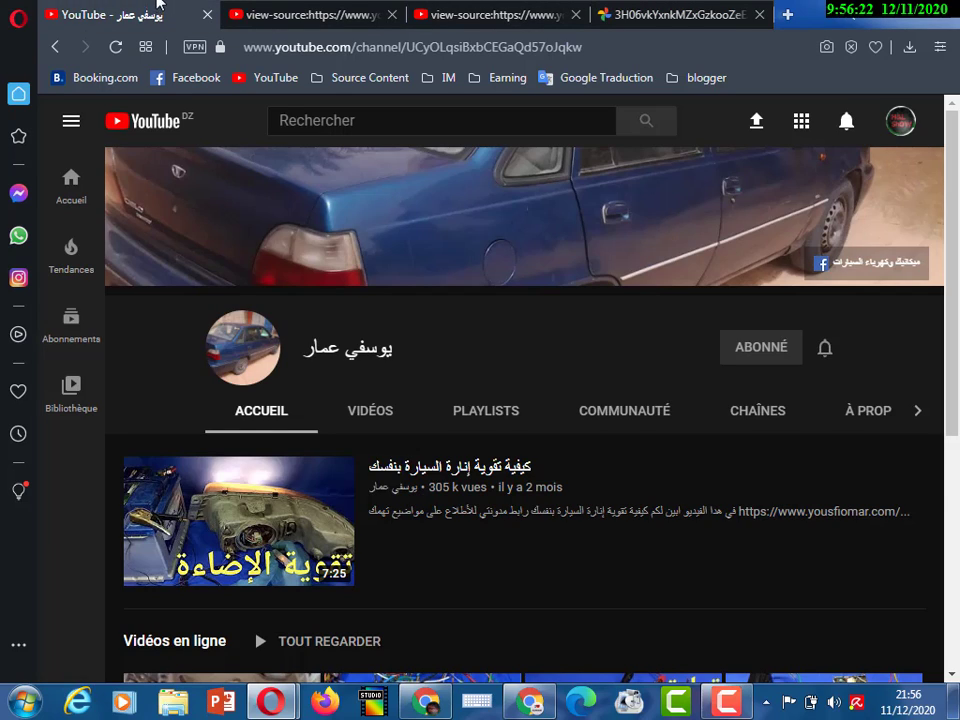
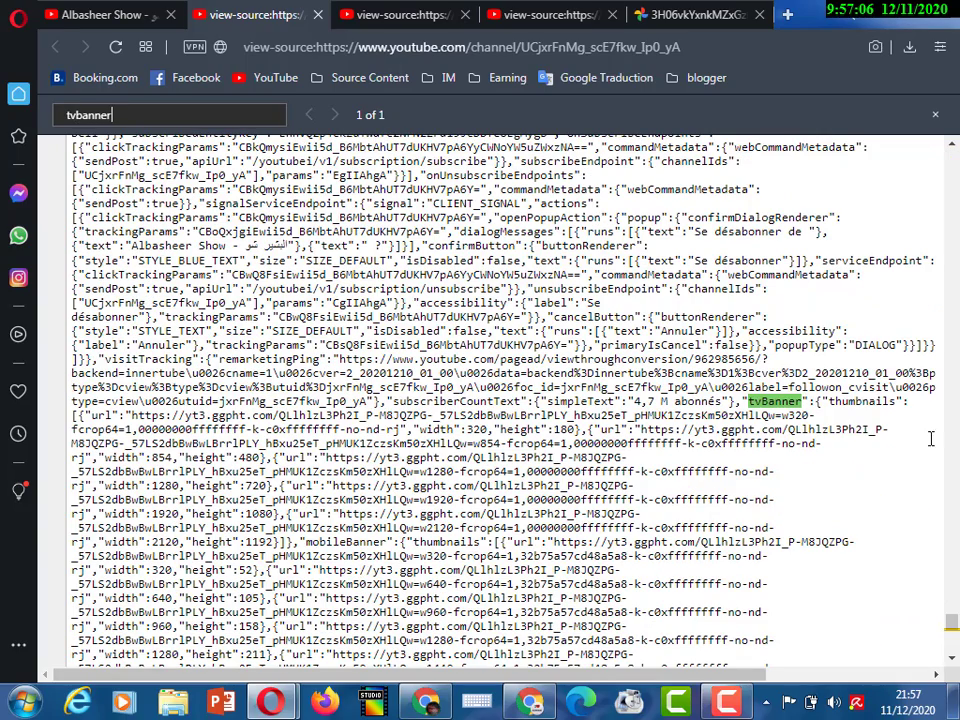
Copy the first mobileBanner thumbnail URL, from https up to w320, from the Albasheer Show channel's source.
click(952, 661)
scroll(952, 667, down, 2)
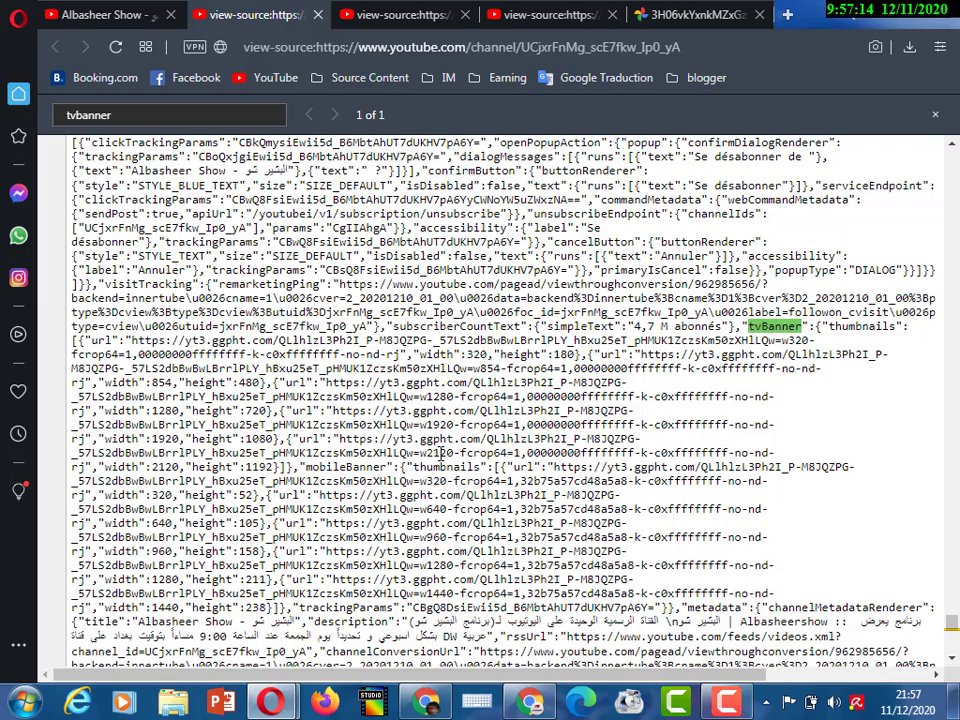
double_click(165, 467)
triple_click(165, 467)
click(165, 467)
drag(165, 467, 208, 481)
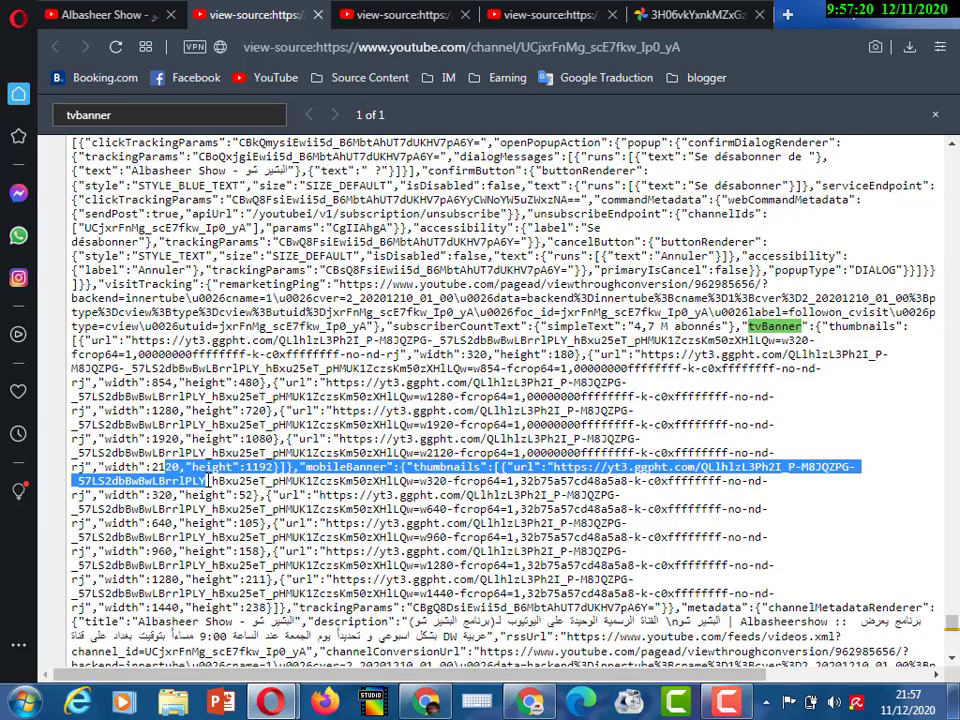
drag(208, 481, 205, 468)
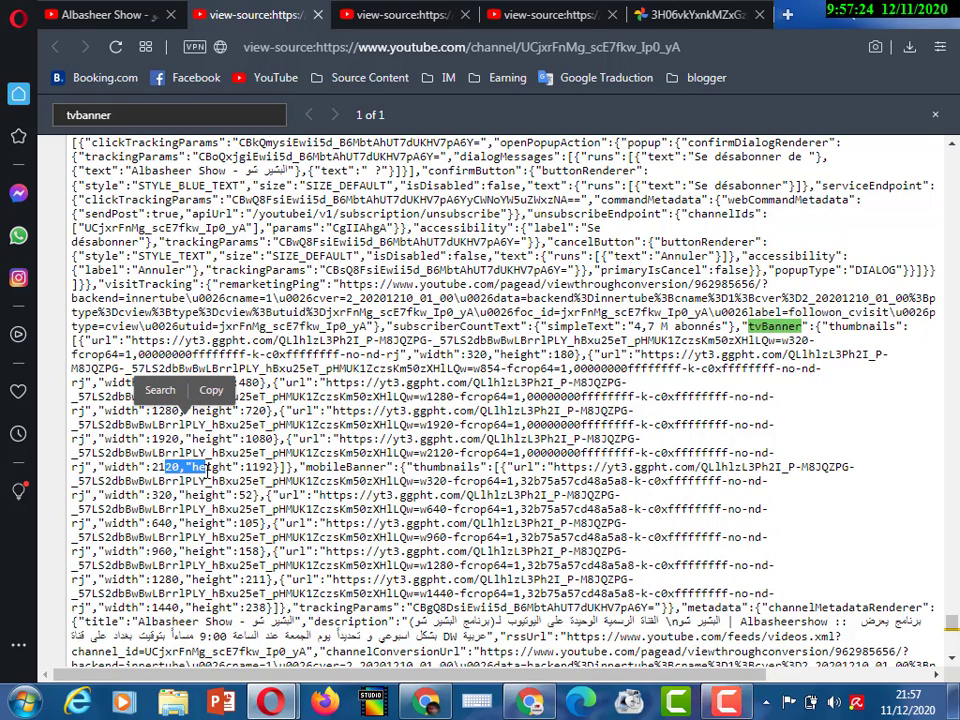
mouse_move(557, 467)
mouse_down()
mouse_move(450, 482)
mouse_move(553, 481)
mouse_up()
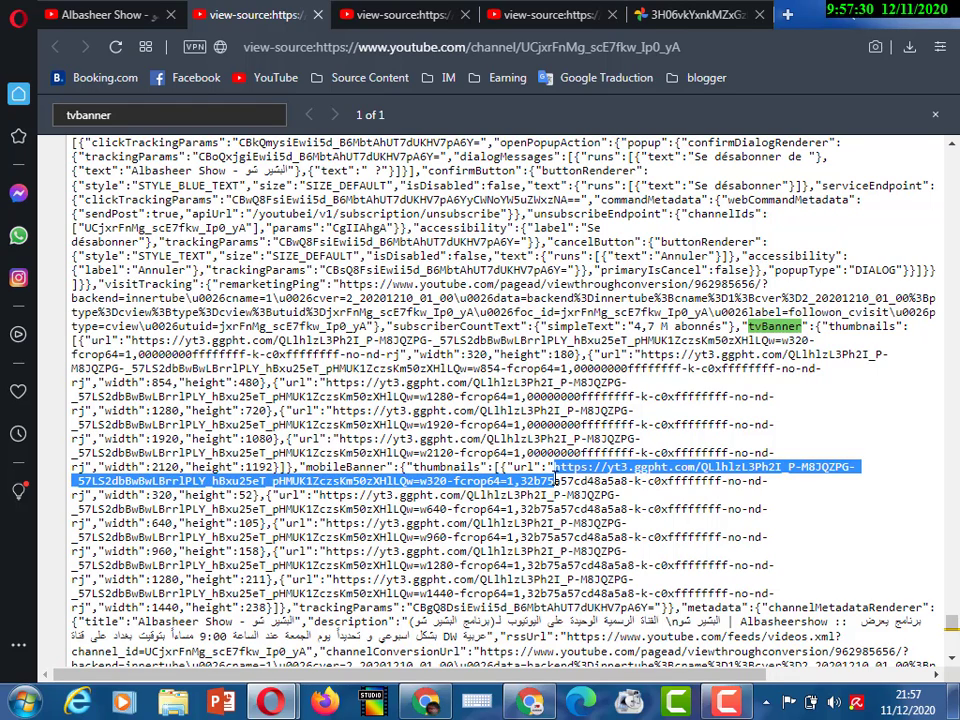
drag(553, 481, 447, 482)
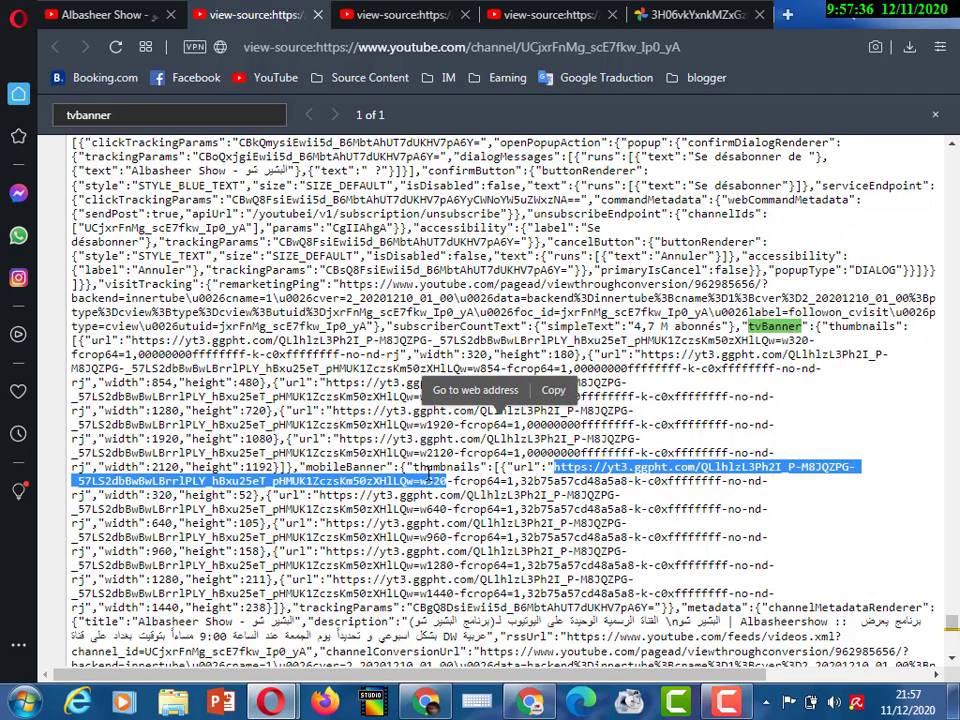
click(554, 401)
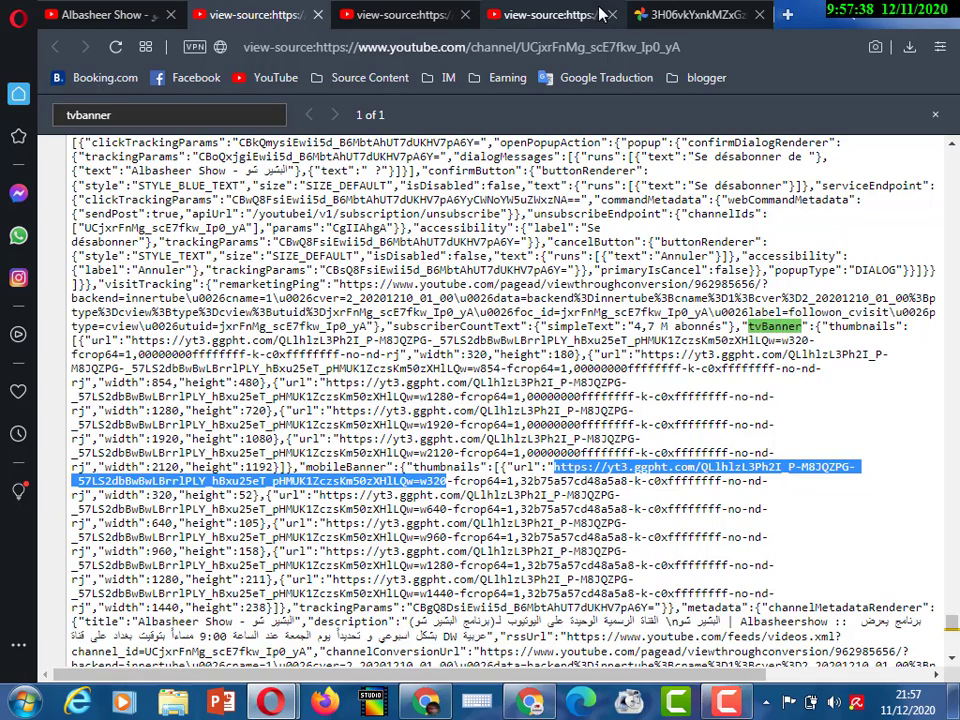
Replace the car image's address with the copied Albasheer Show banner URL and load it.
click(665, 14)
click(604, 45)
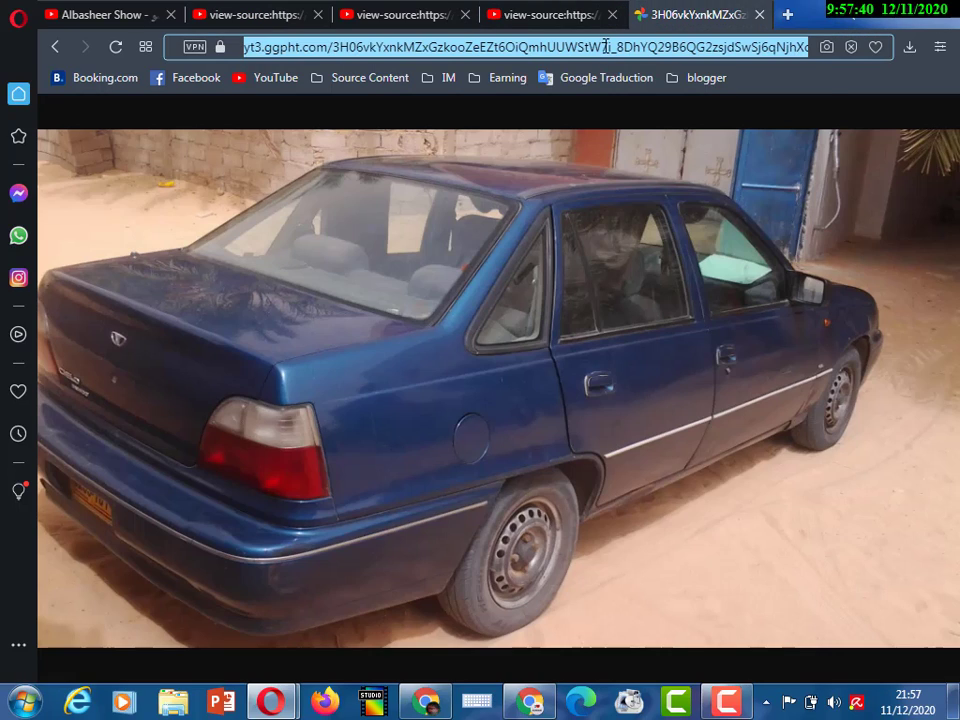
right_click(604, 45)
click(638, 143)
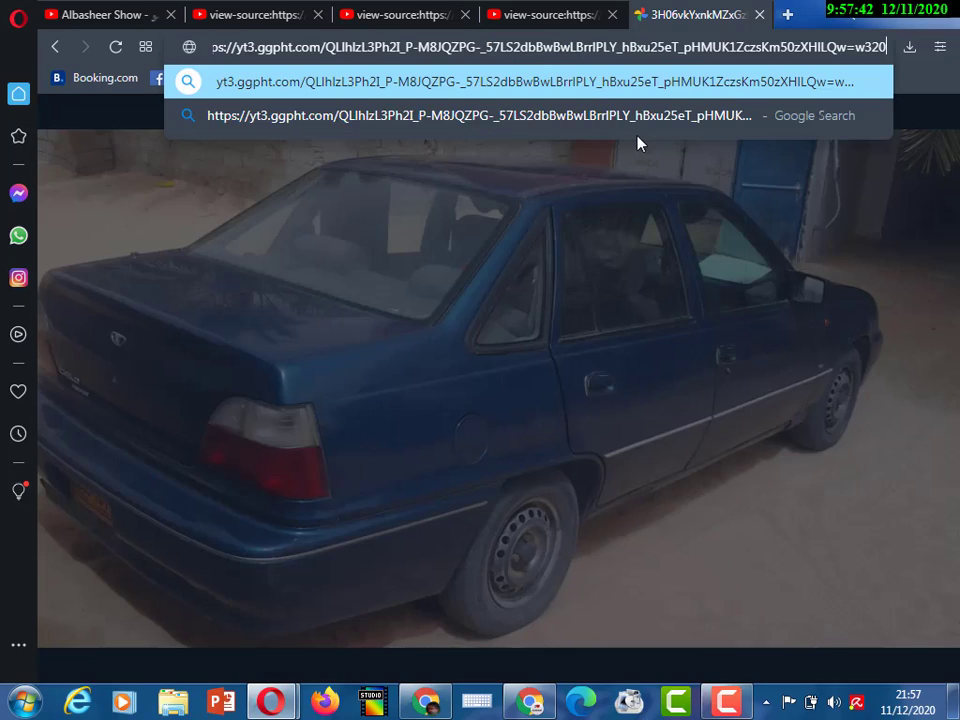
key(Return)
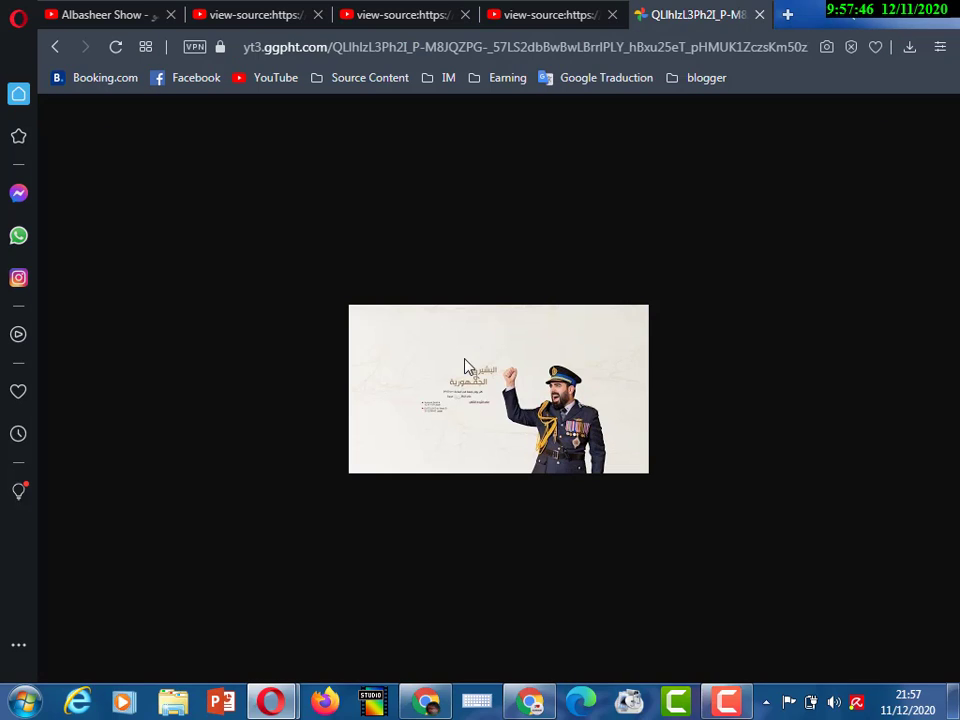
Change the width at the end of the Albasheer Show banner URL to w2560 and load the enlarged image.
click(706, 48)
click(706, 48)
key(Right)
key(Right)
key(Right)
key(Right)
key(Right)
key(Right)
key(Right)
key(Right)
key(Right)
key(Right)
key(Right)
key(Right)
key(Right)
key(Right)
key(Right)
key(Right)
key(Right)
key(Right)
key(Right)
key(Right)
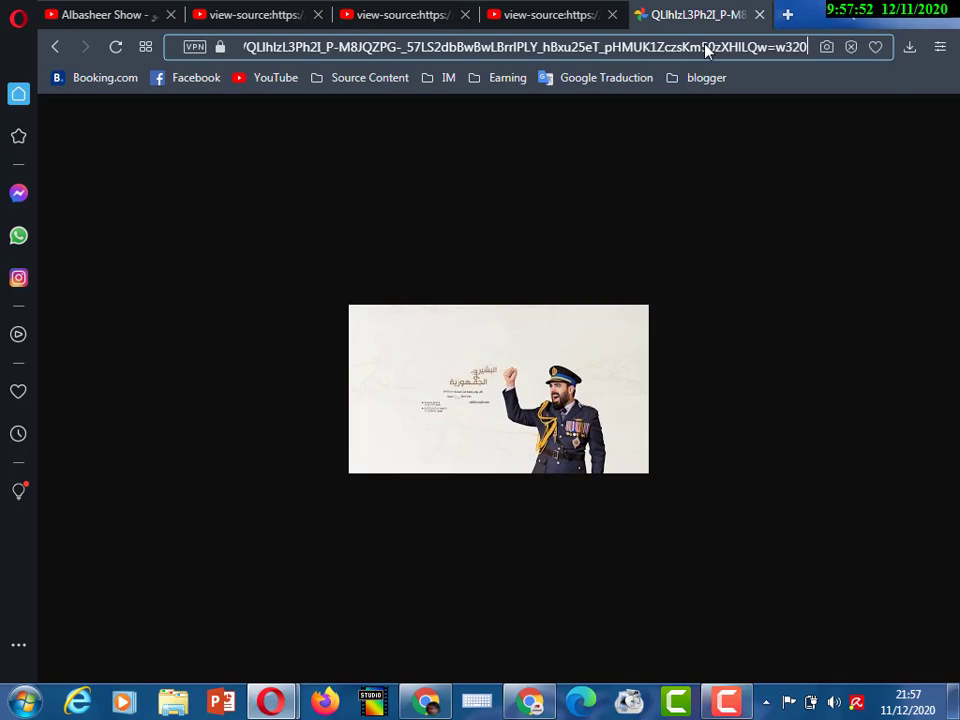
key(BackSpace)
key(BackSpace)
key(BackSpace)
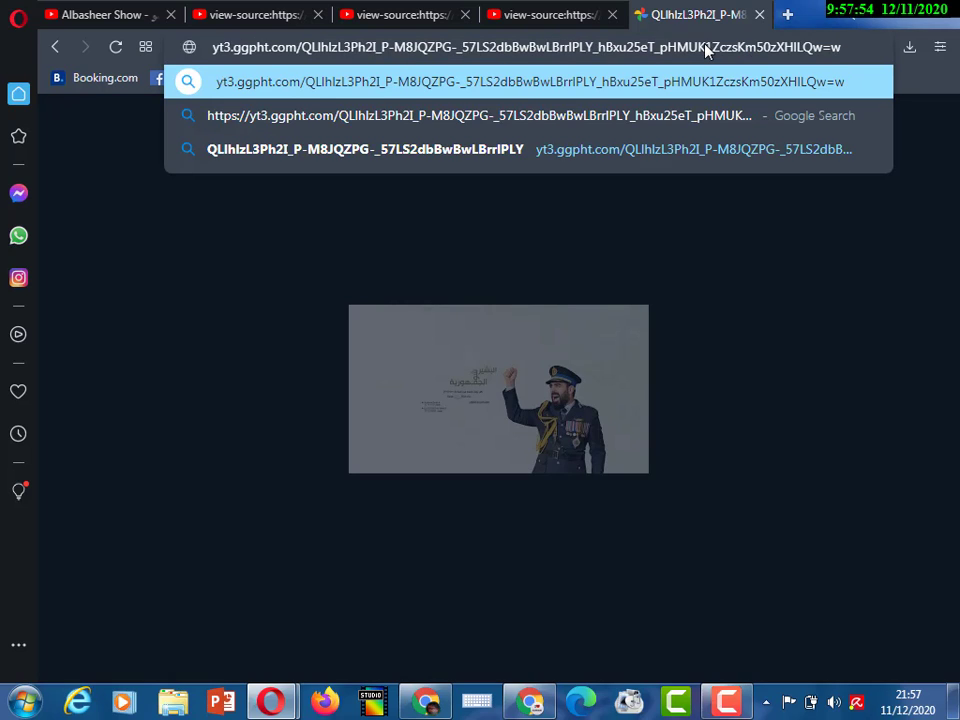
text(25)
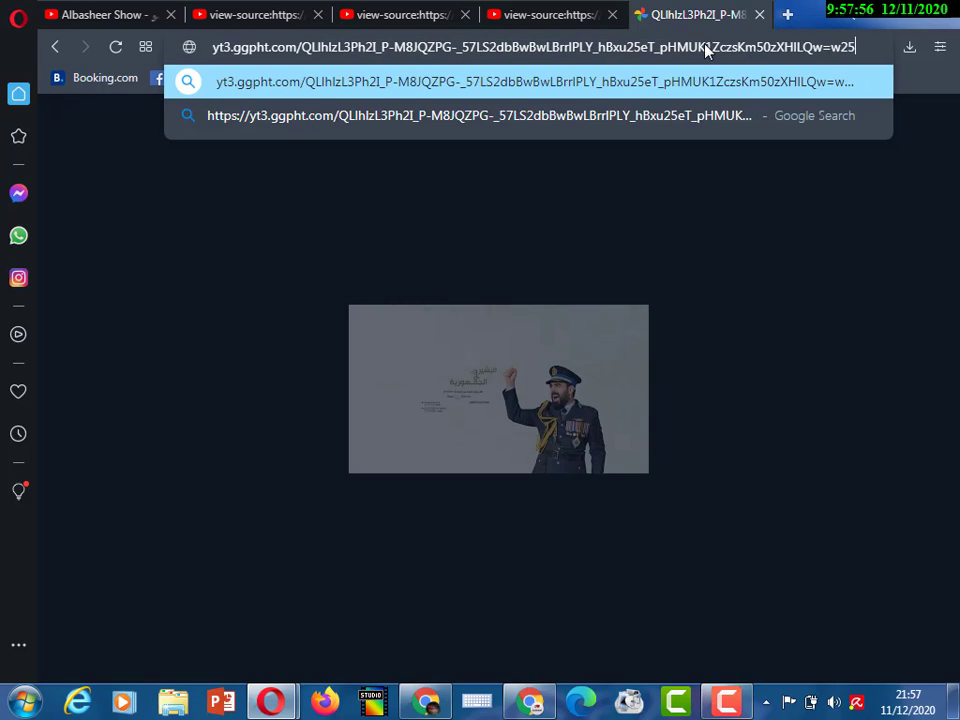
text(60)
key(Return)
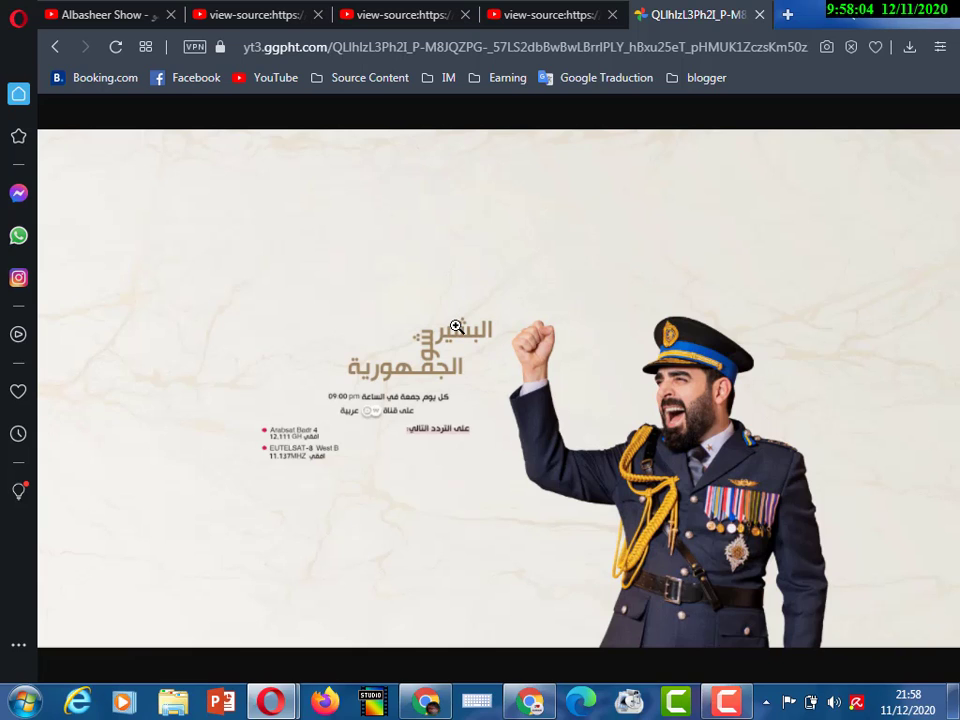
Open the Save As dialog for the enlarged Albasheer Show banner and close it without saving.
right_click(455, 326)
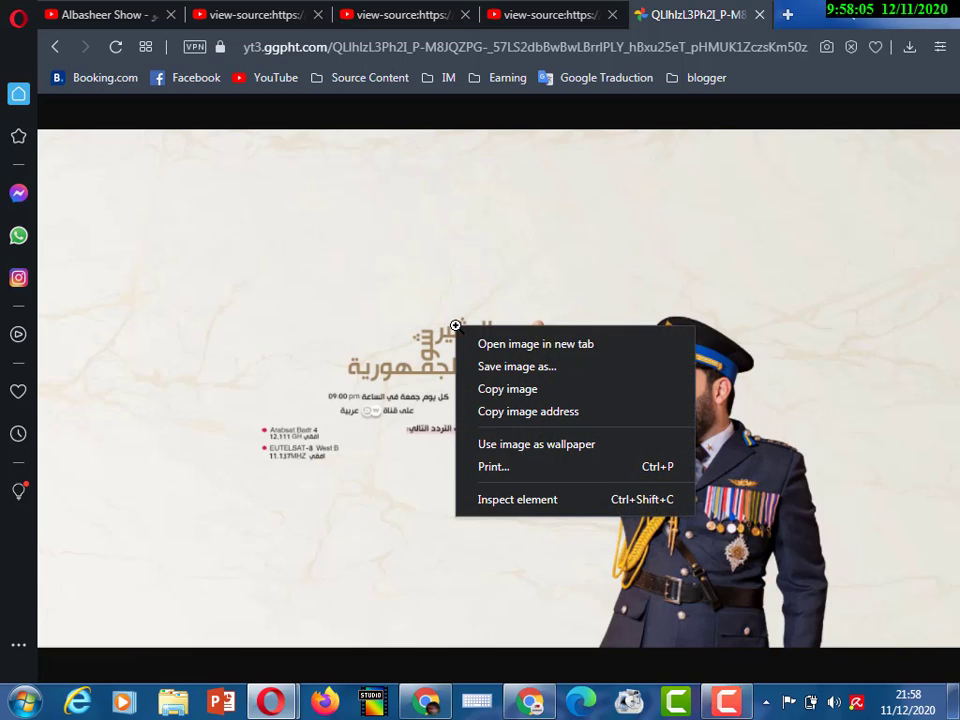
click(500, 367)
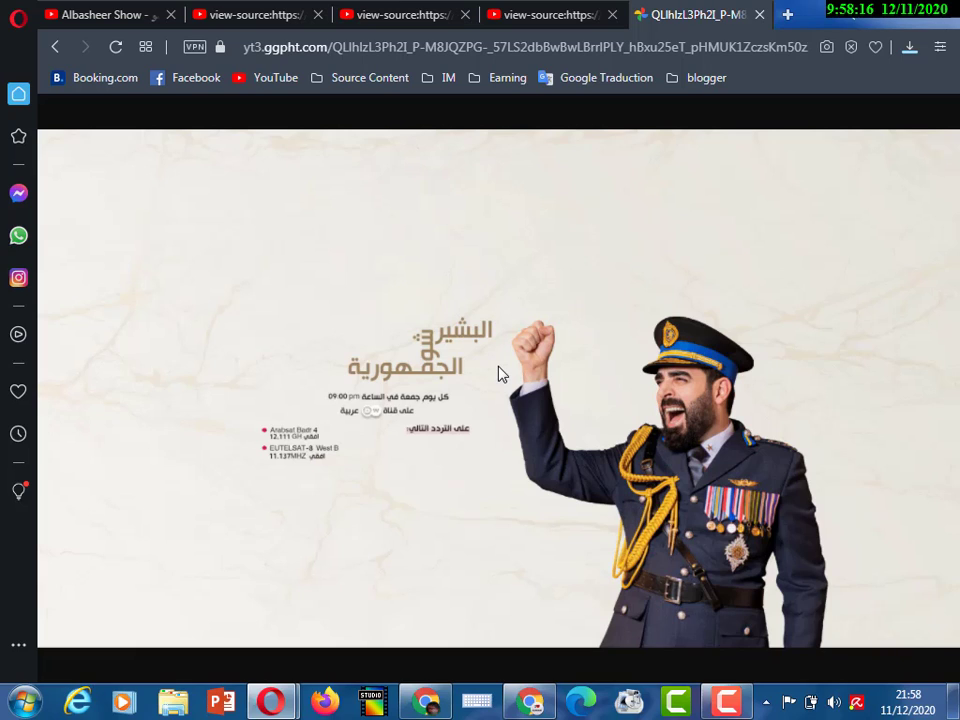
key(ctrl+s)
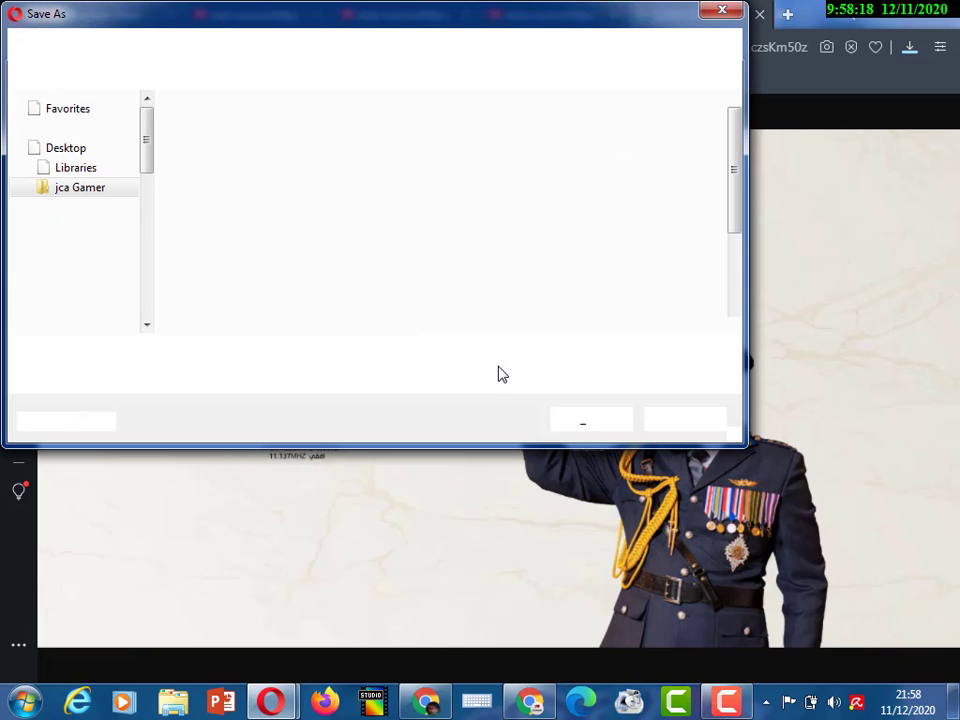
click(741, 10)
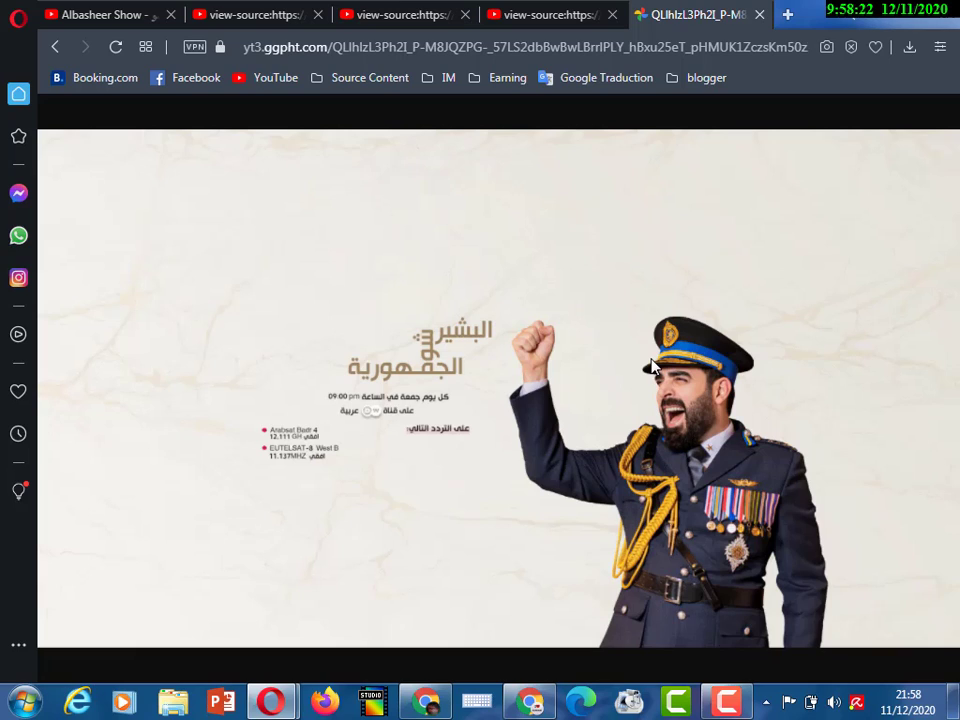